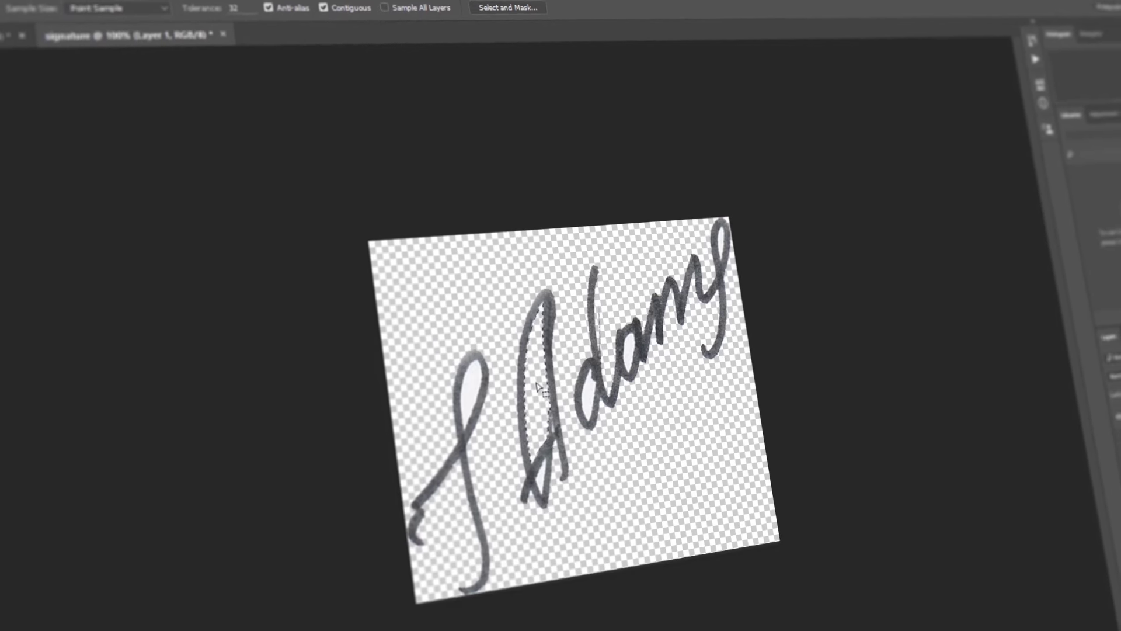
Step: Select the white inside the signature's loop, enter the signer's name, and narrow the crop from the right
left_click(471, 391)
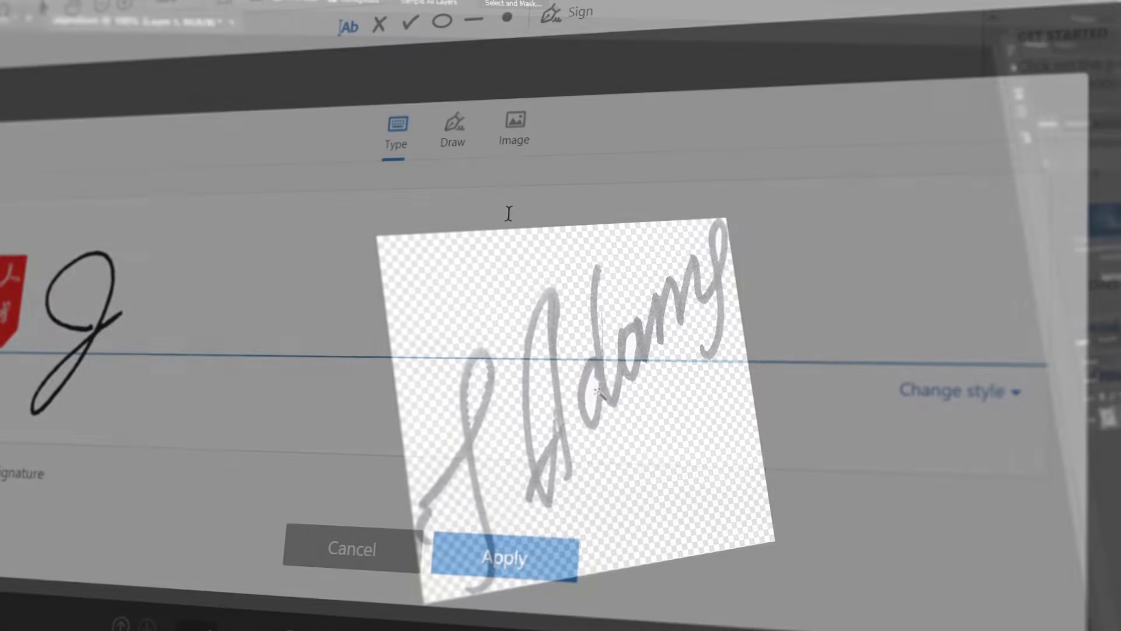
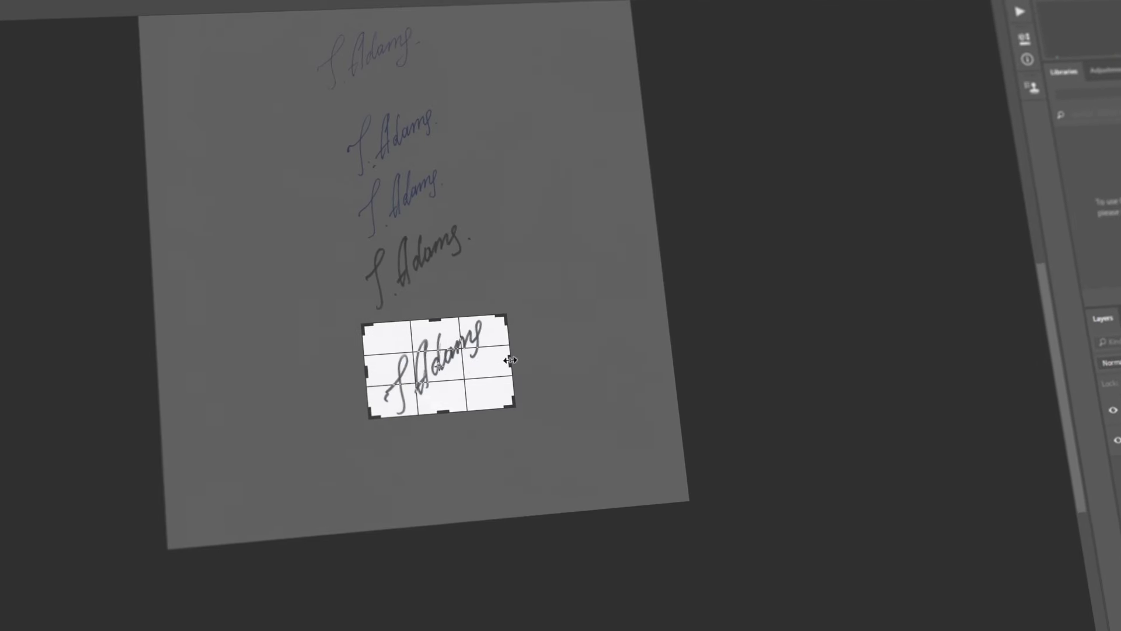
left_click_drag(511, 360, 500, 354)
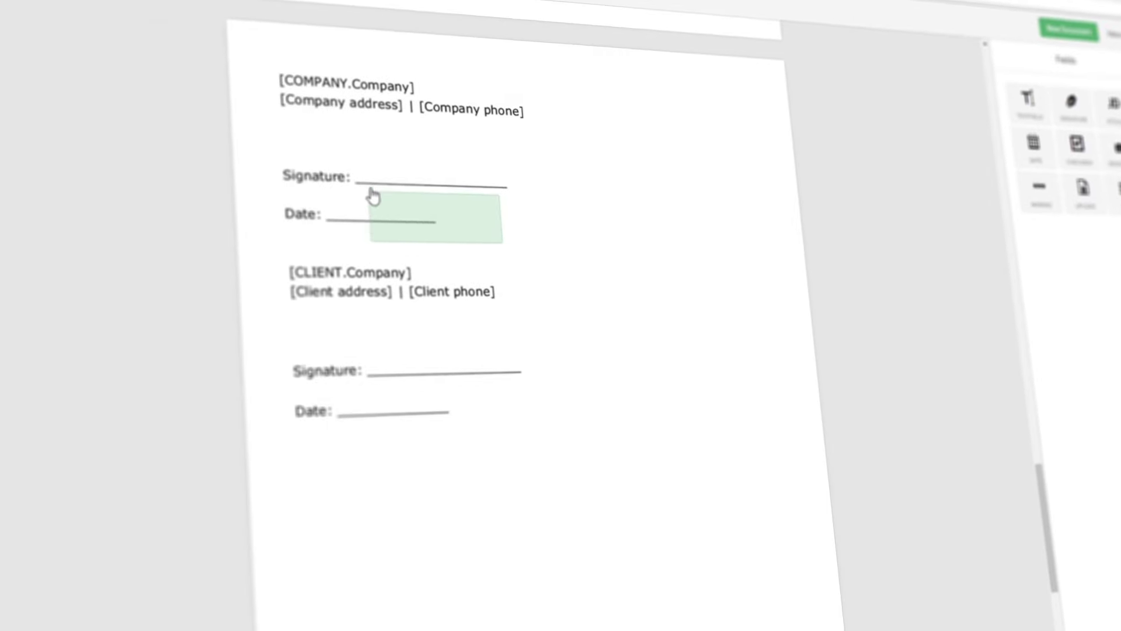
Step: Place a PandaDoc signature field on the Signature line and show its typed signature styles
left_click_drag(374, 197, 334, 156)
left_click(363, 174)
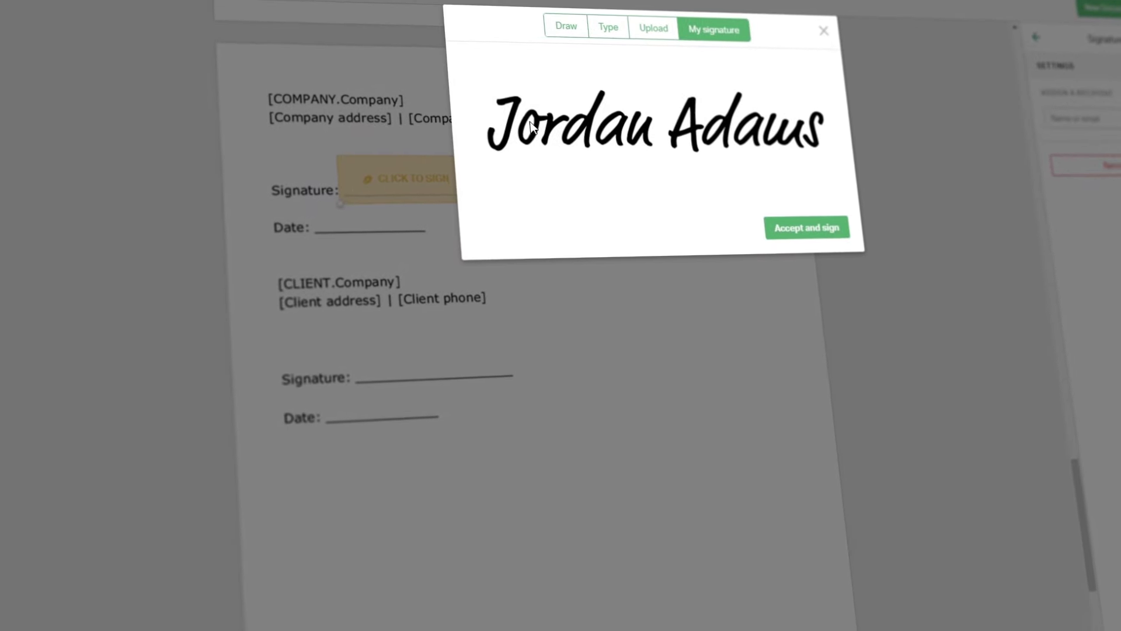
left_click(585, 32)
left_click(606, 36)
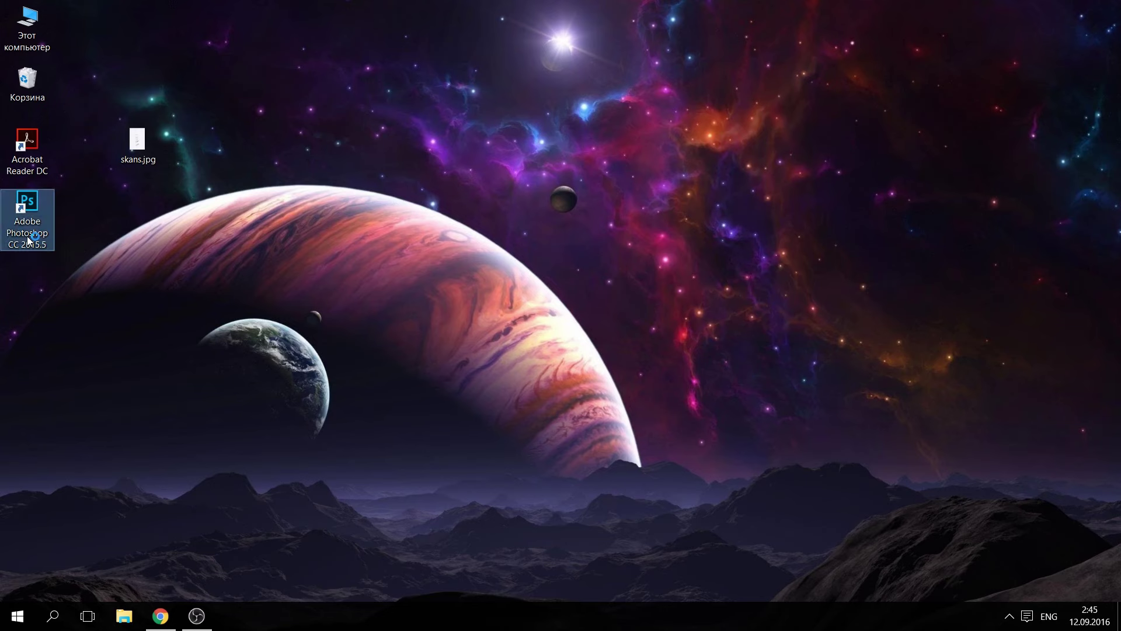
Step: Launch Photoshop and open the scanned signature skans.jpg
double_click(28, 239)
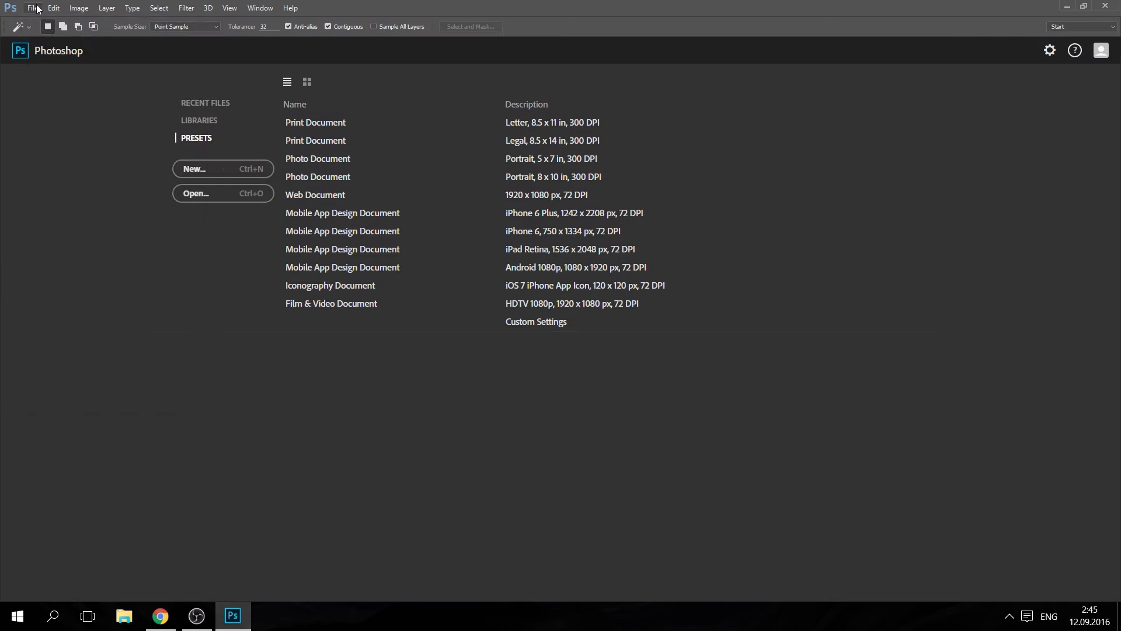
left_click(33, 8)
left_click(50, 34)
double_click(262, 175)
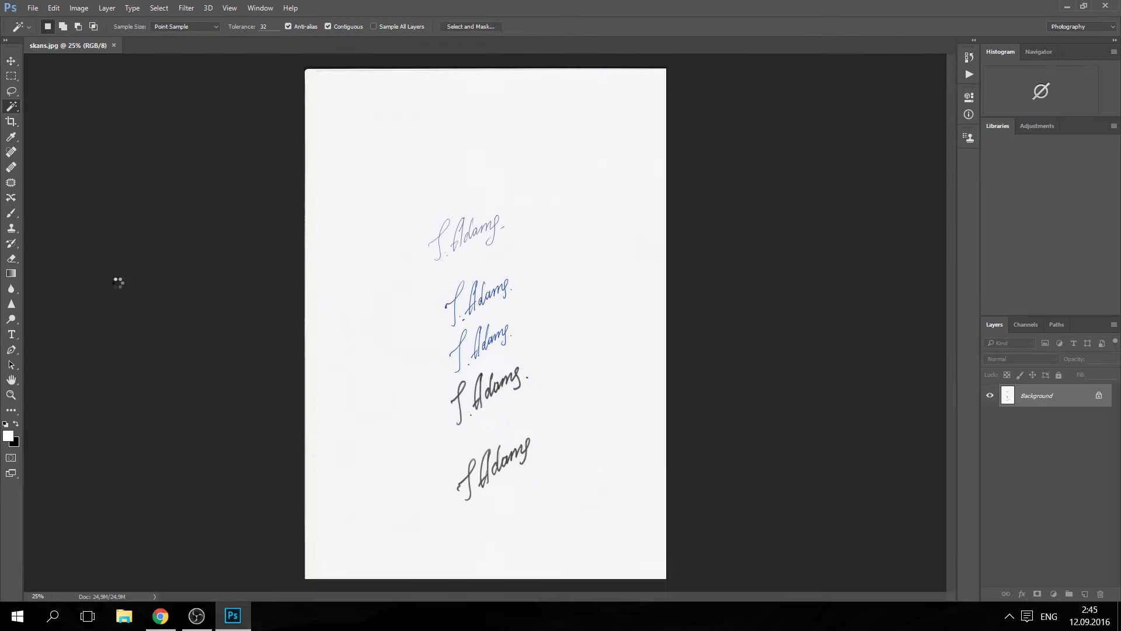
Step: Crop the image to the bottom signature, about 5,69 cm wide
left_click(12, 121)
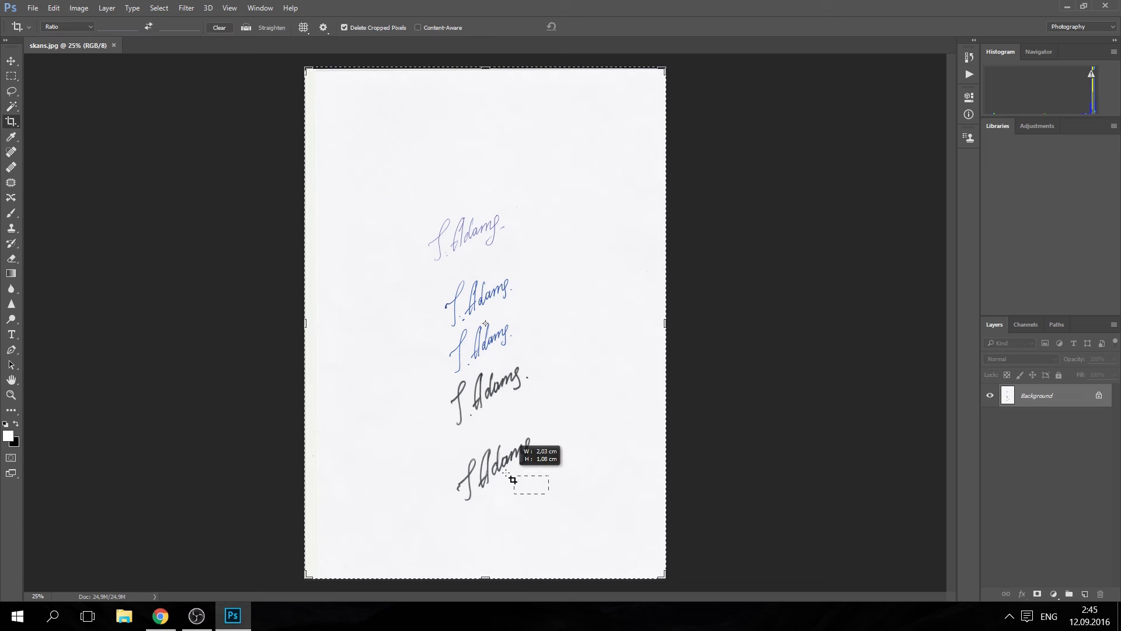
left_click_drag(436, 452, 432, 448)
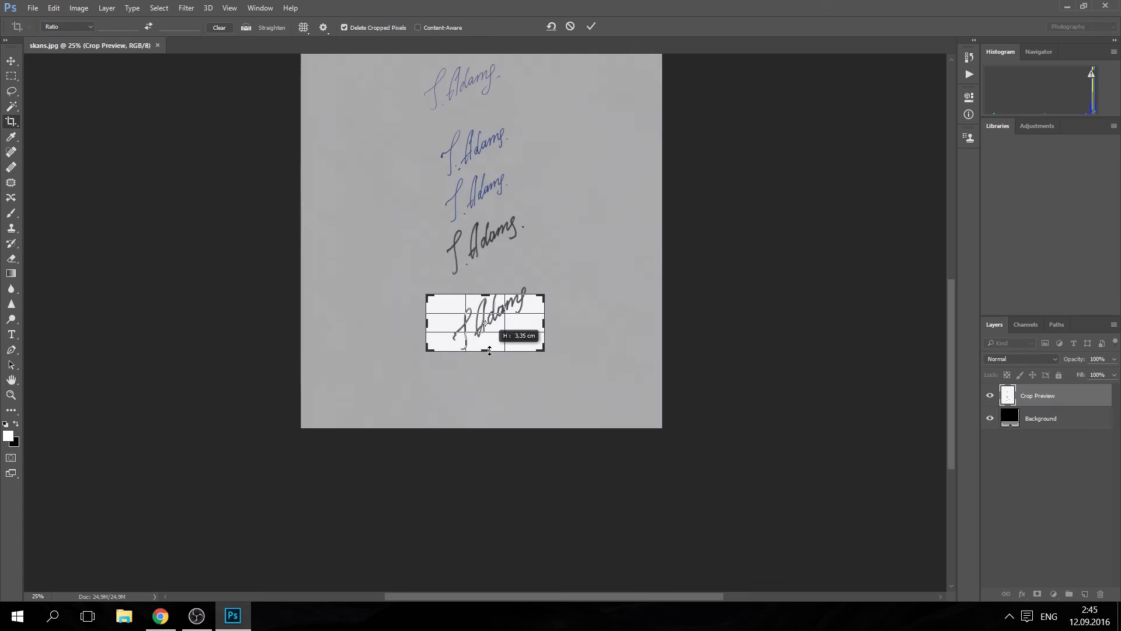
left_click_drag(487, 292, 489, 292)
left_click_drag(426, 322, 438, 322)
left_click_drag(540, 322, 533, 323)
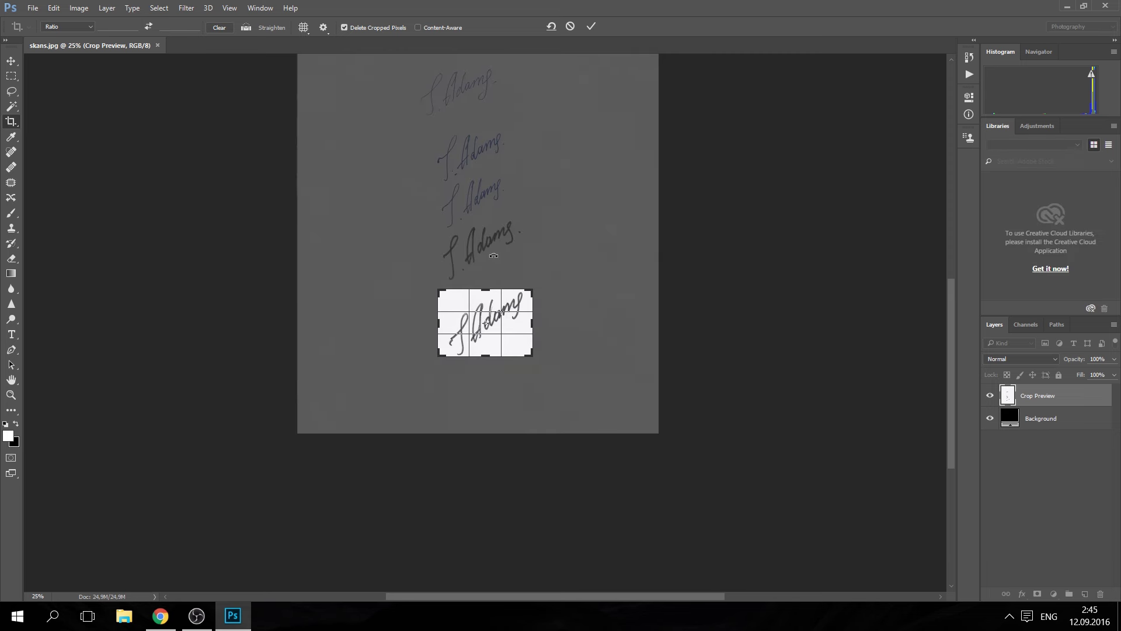
key("Return")
scroll(494, 342, "up", 5)
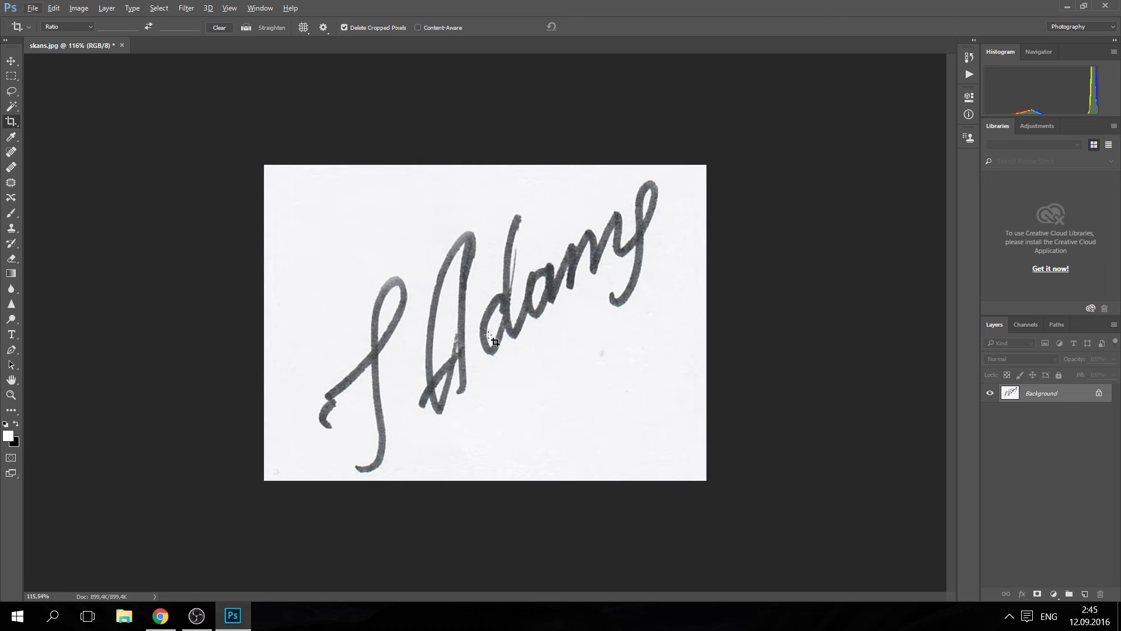
Step: Select the white paper with the Magic Wand, invert to the strokes, and copy them
left_click(9, 110)
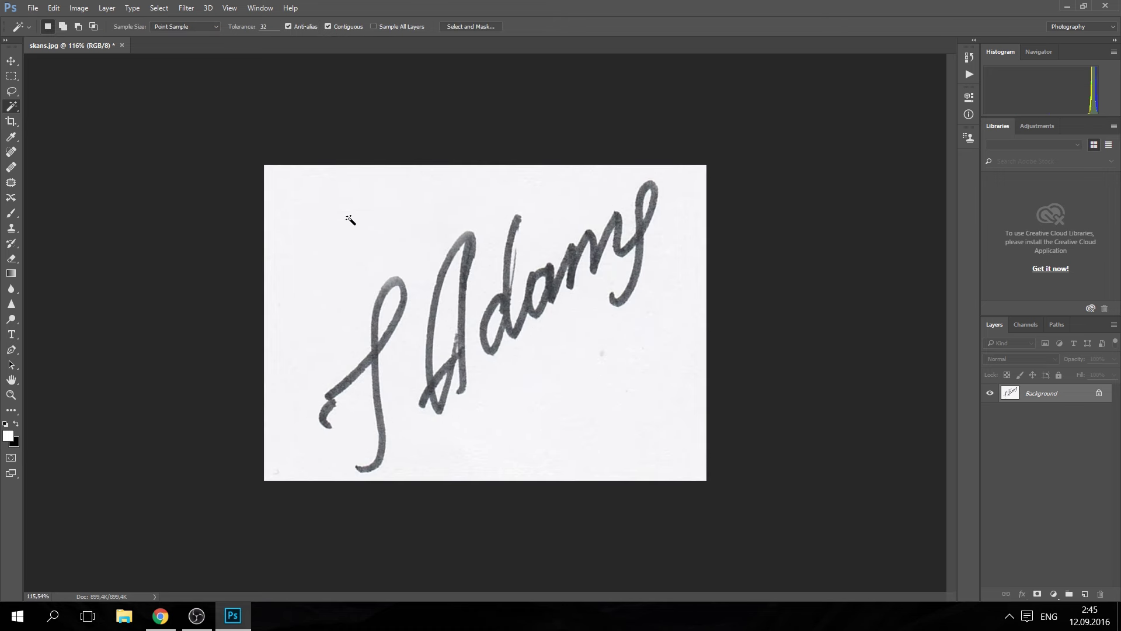
left_click(349, 206)
left_click(159, 8)
left_click(182, 67)
key("ctrl+c")
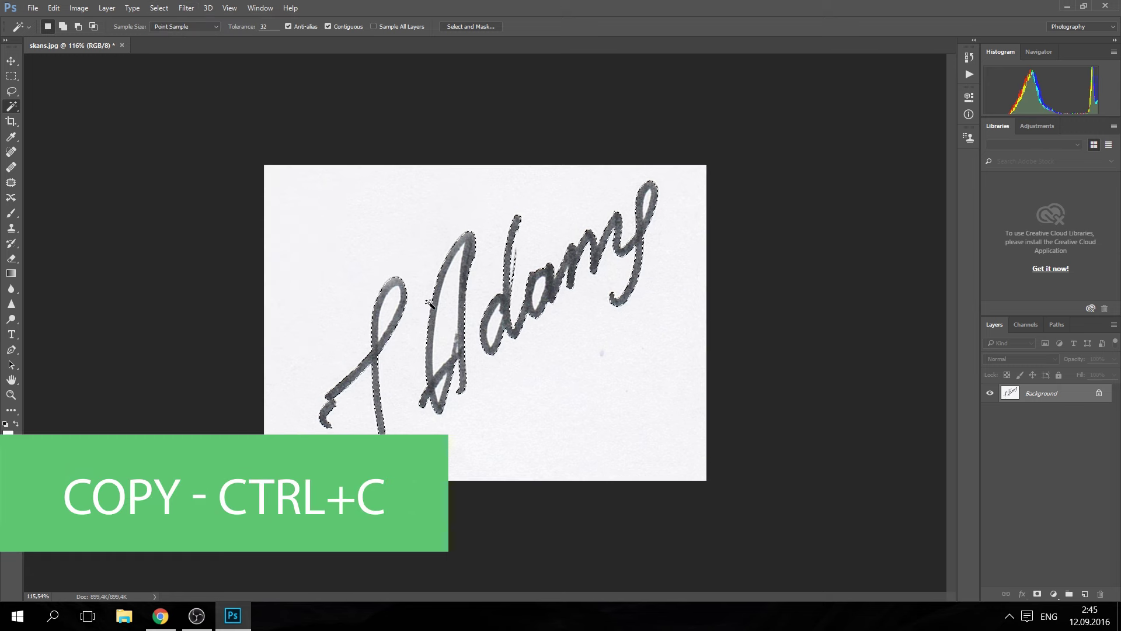
Step: Paste the strokes into a new transparent document 'signature' and delete the loop's white fill
left_click(32, 8)
left_click(47, 19)
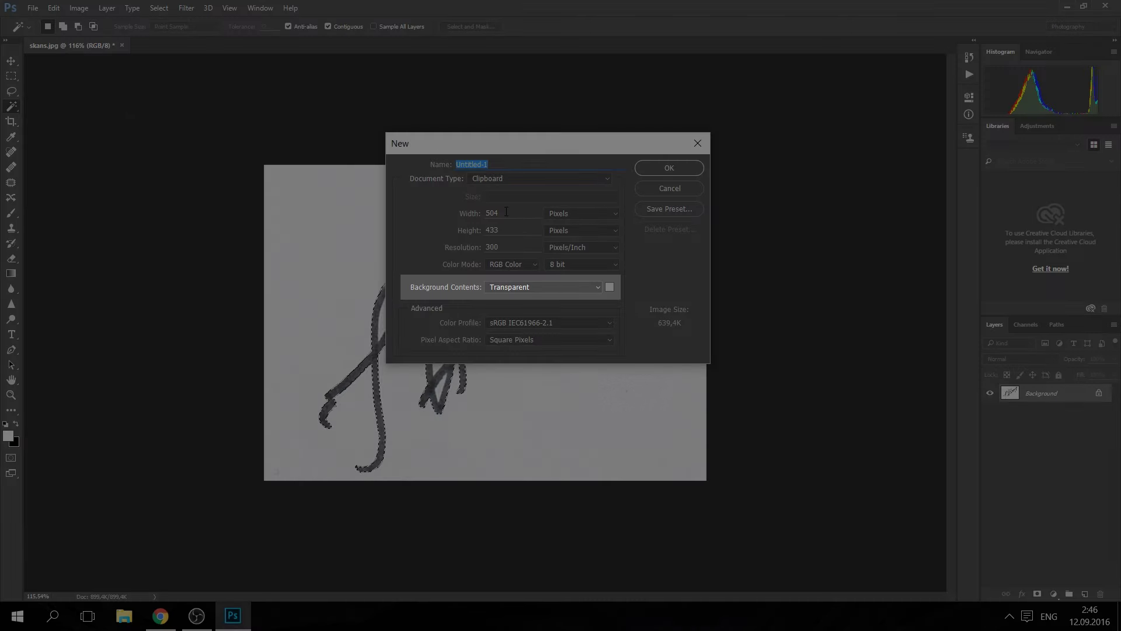
type("signature")
key("Return")
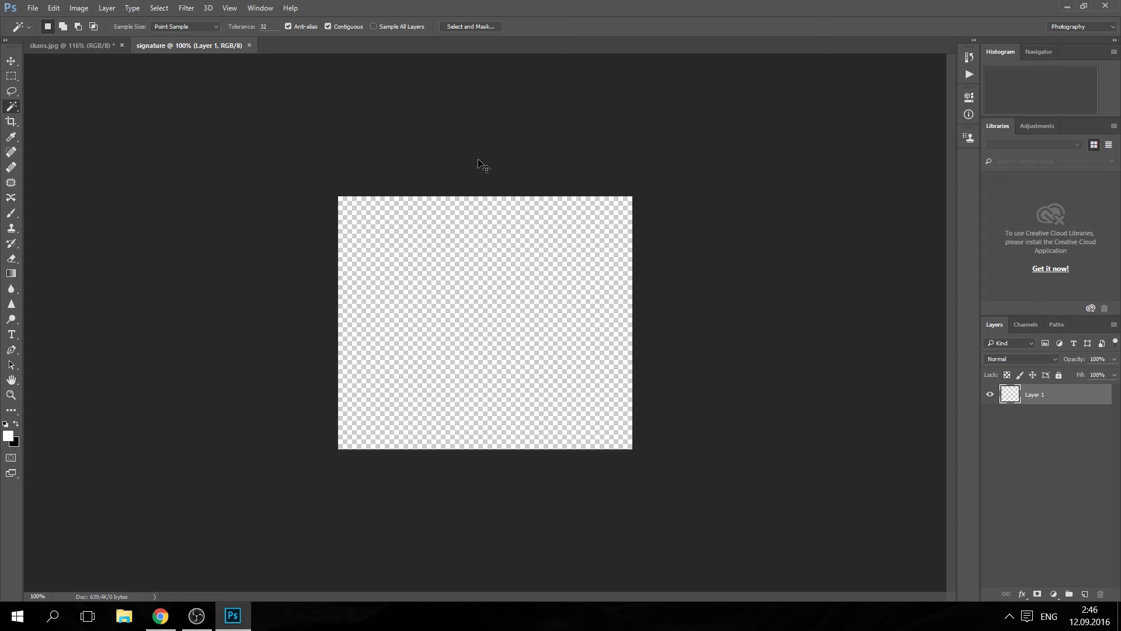
key("ctrl+v")
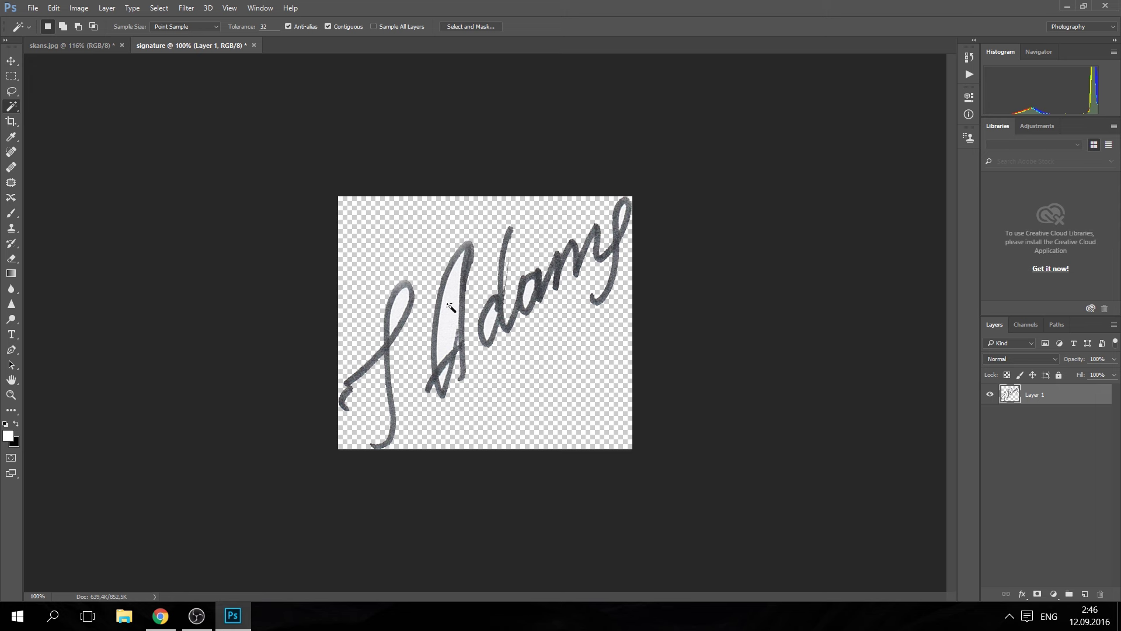
key("Delete")
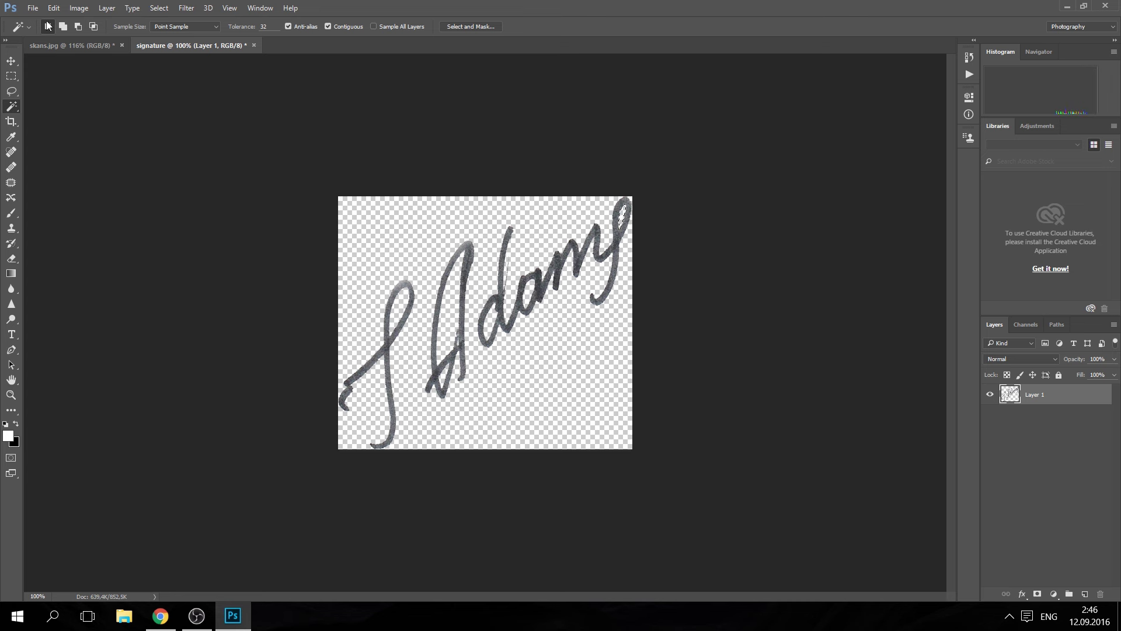
Step: Save the signature as signature.png in PNG format with the default PNG options
left_click(32, 8)
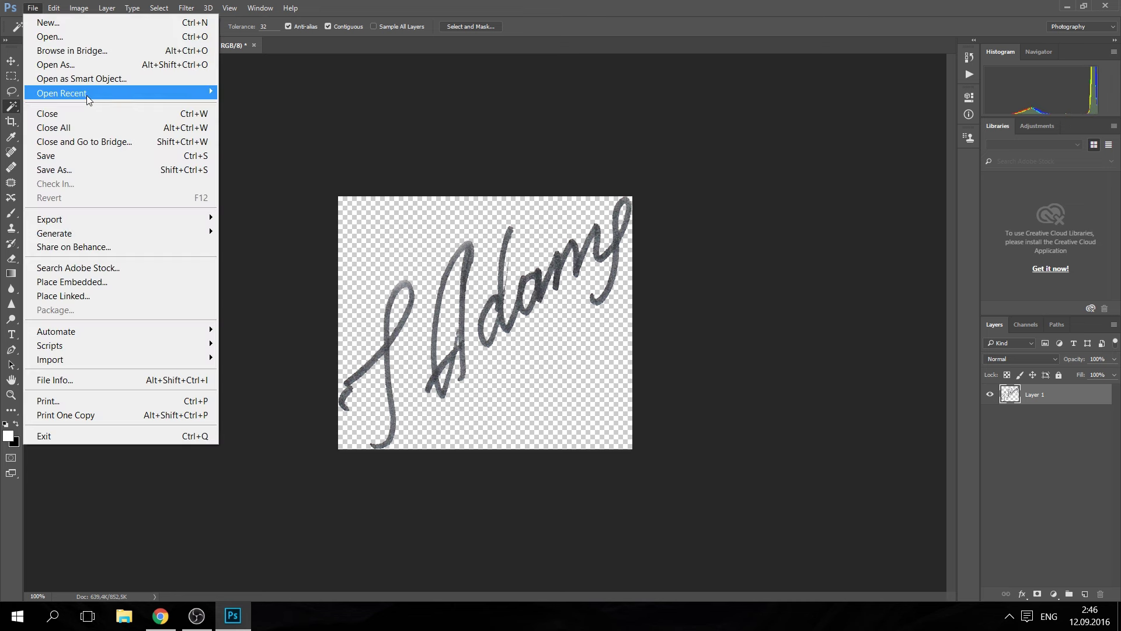
left_click(62, 168)
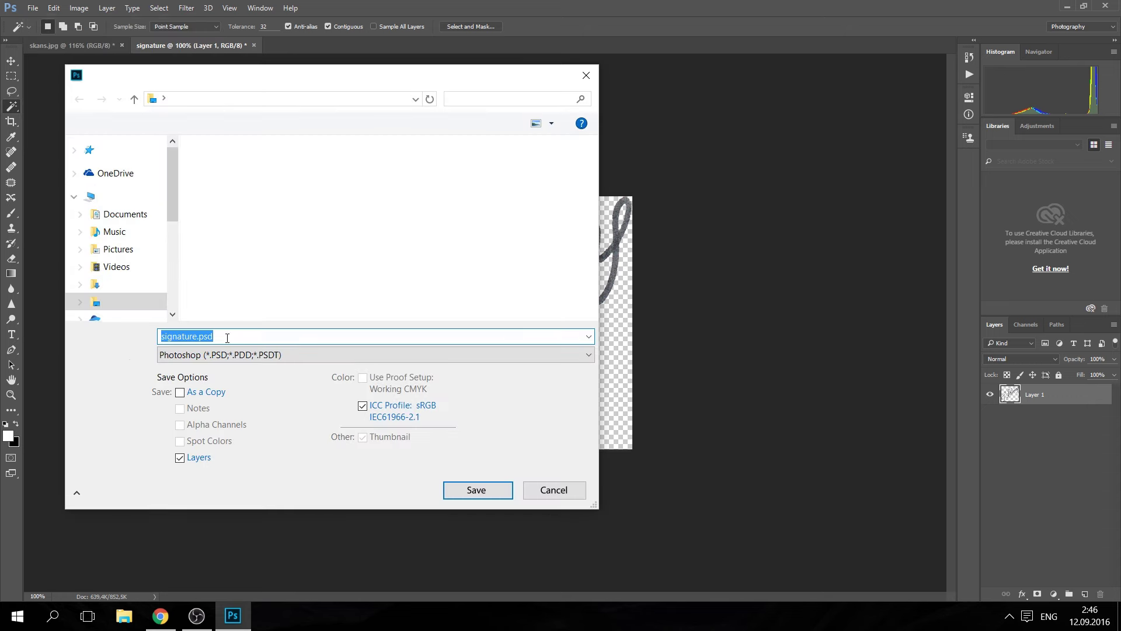
left_click(228, 354)
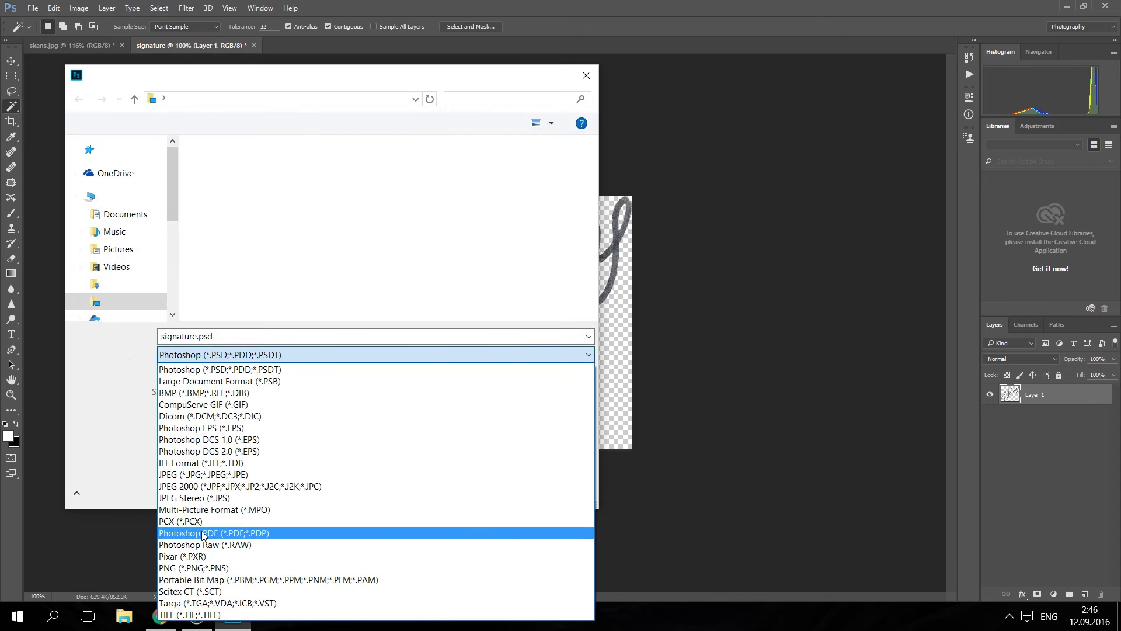
left_click(205, 568)
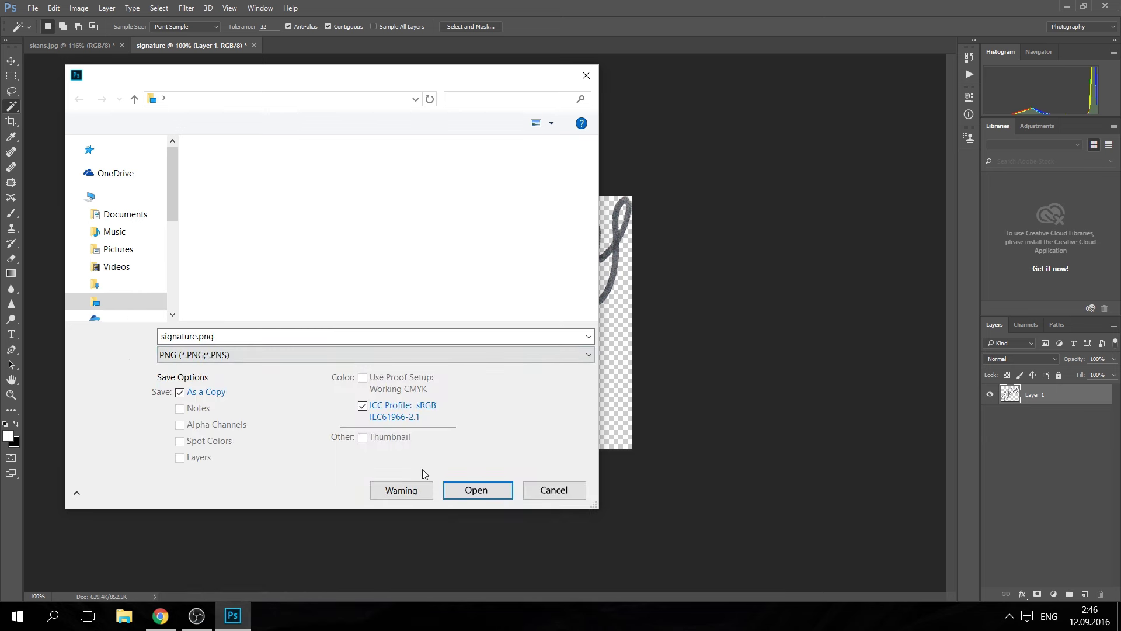
left_click(466, 492)
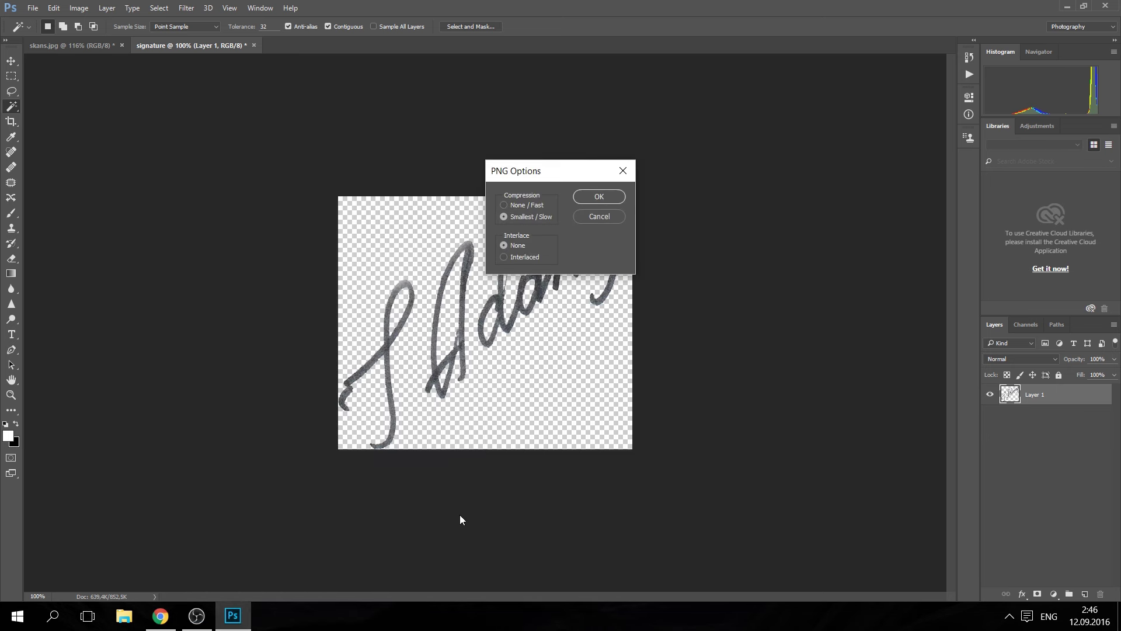
left_click(589, 202)
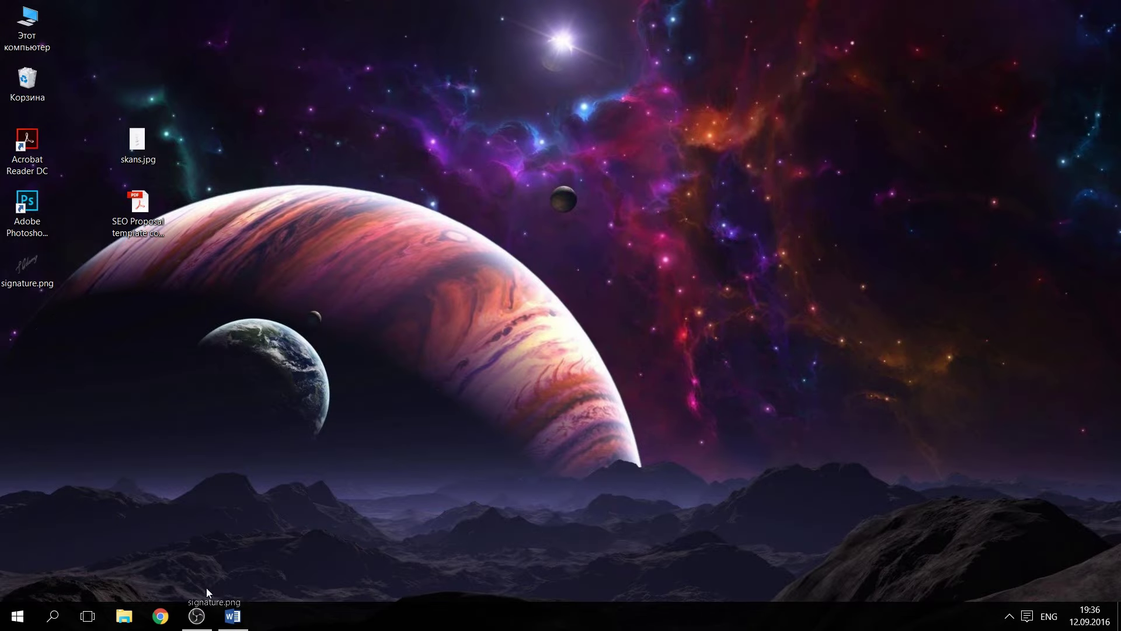
Step: Drop signature.png from the desktop into the Word document
mouse_move(230, 613)
left_mouse_down()
mouse_move(362, 565)
mouse_move(457, 439)
left_mouse_up()
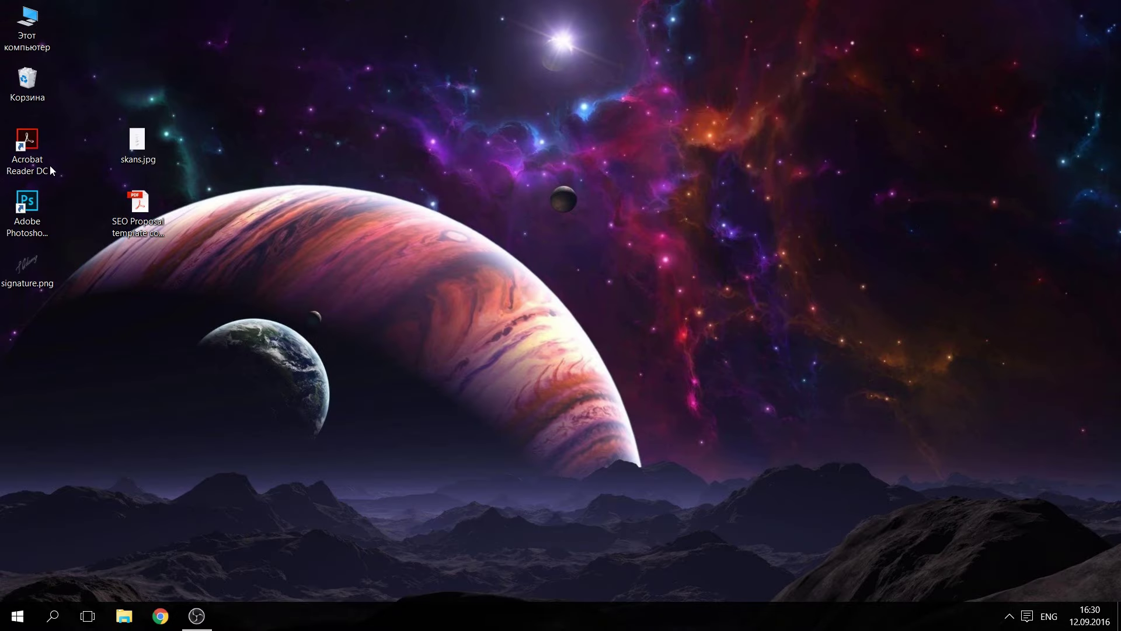
Step: Open SEO Proposal template copy.pdf in Acrobat Reader, scroll to page 4, and start Fill & Sign
double_click(49, 170)
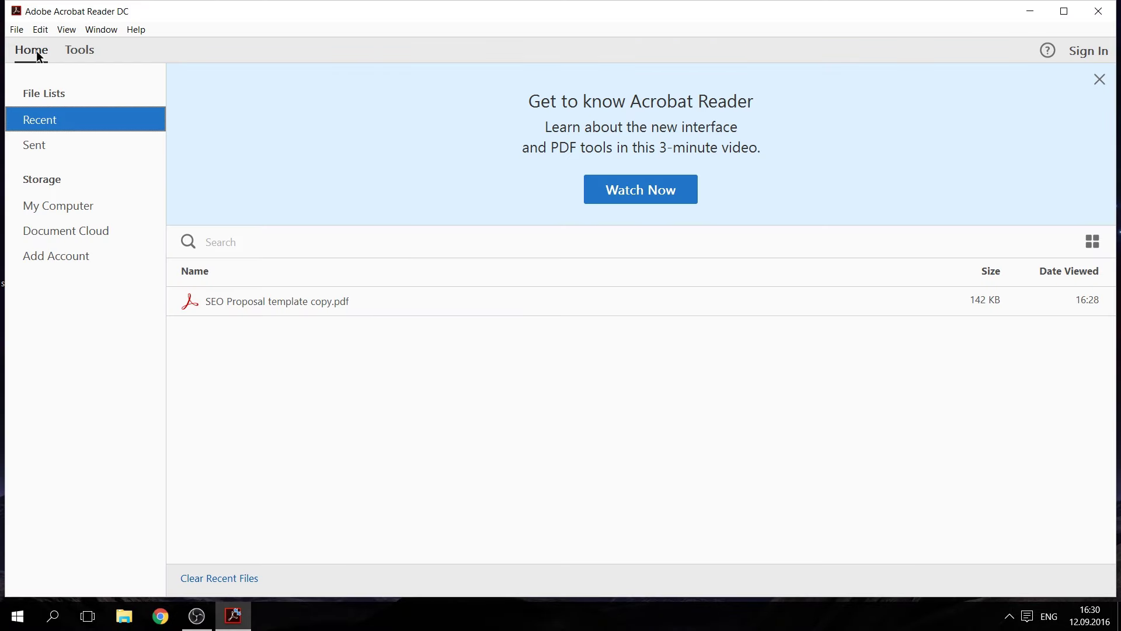
left_click(16, 29)
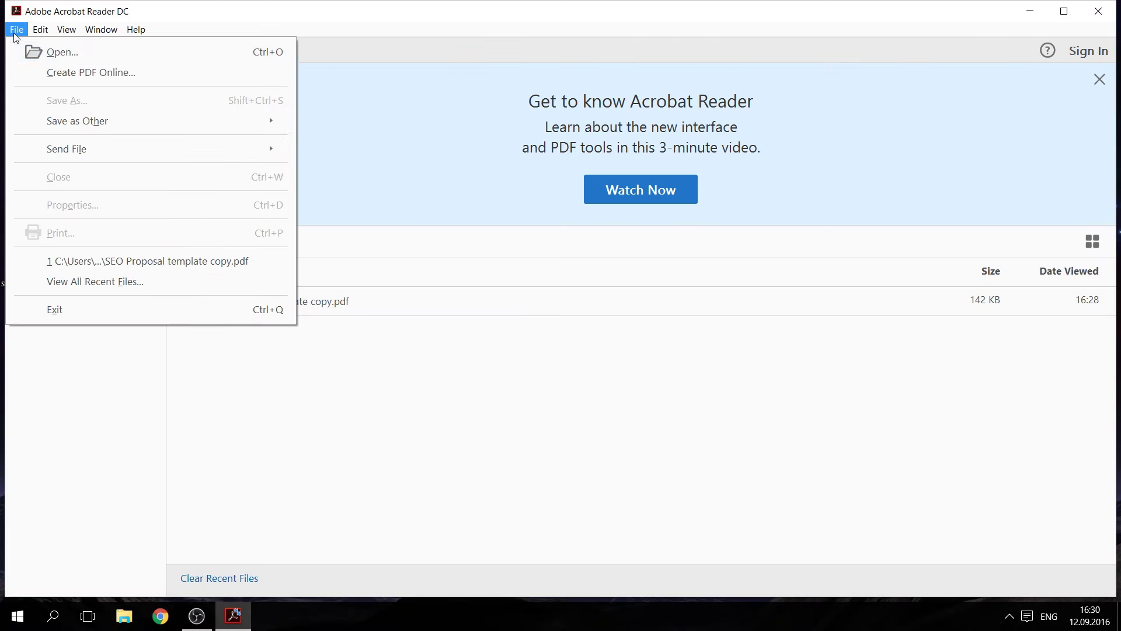
left_click(42, 59)
double_click(97, 146)
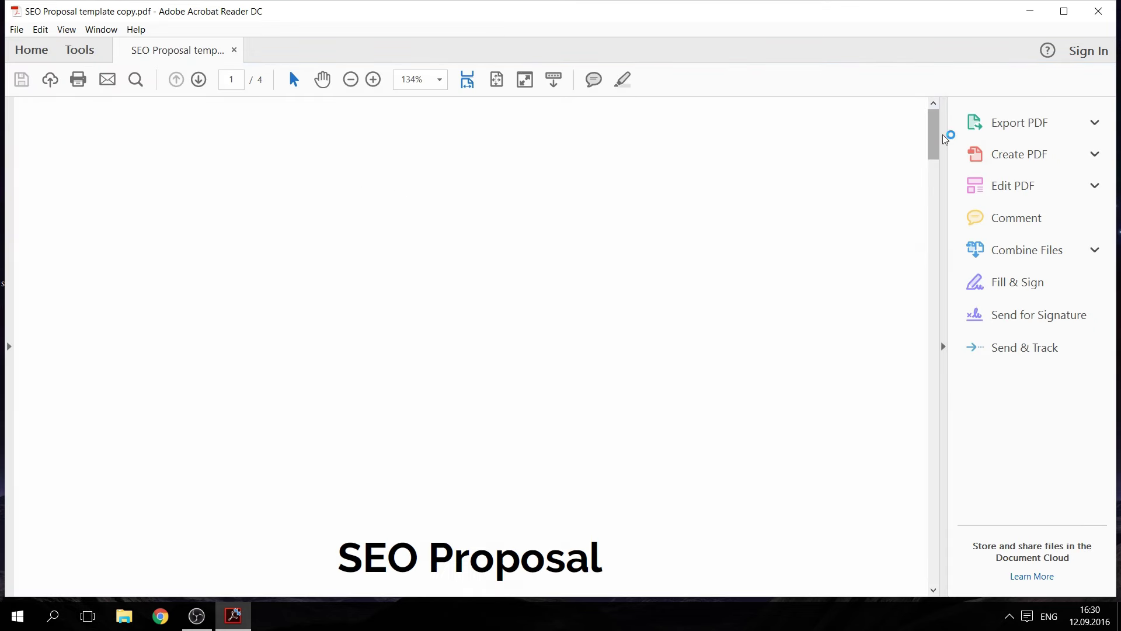
left_click_drag(937, 142, 950, 515)
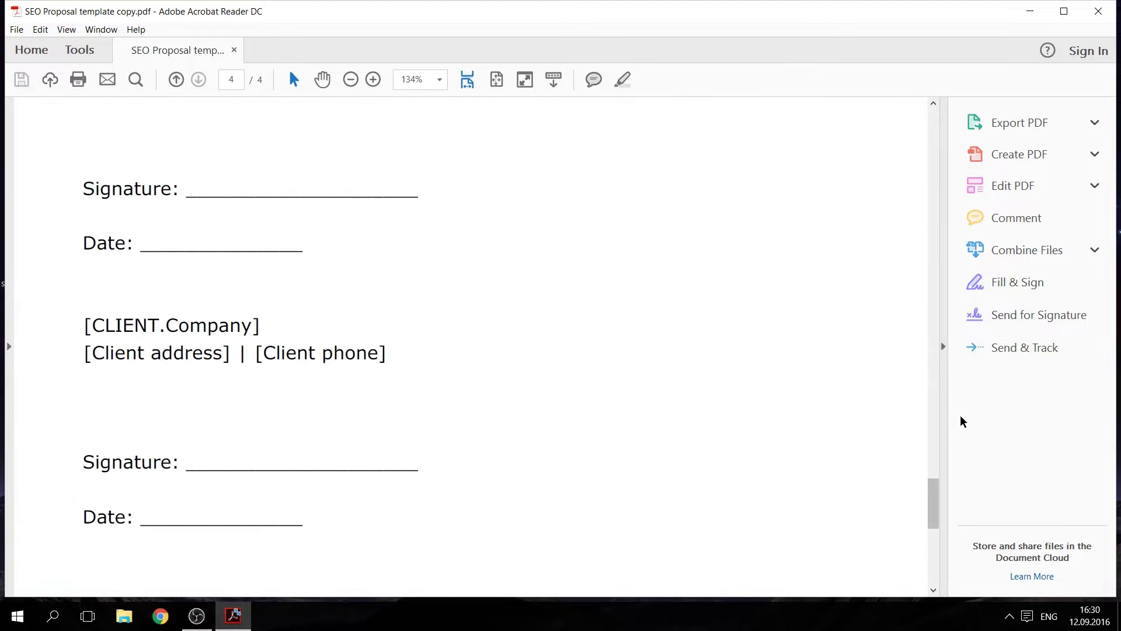
left_click(991, 282)
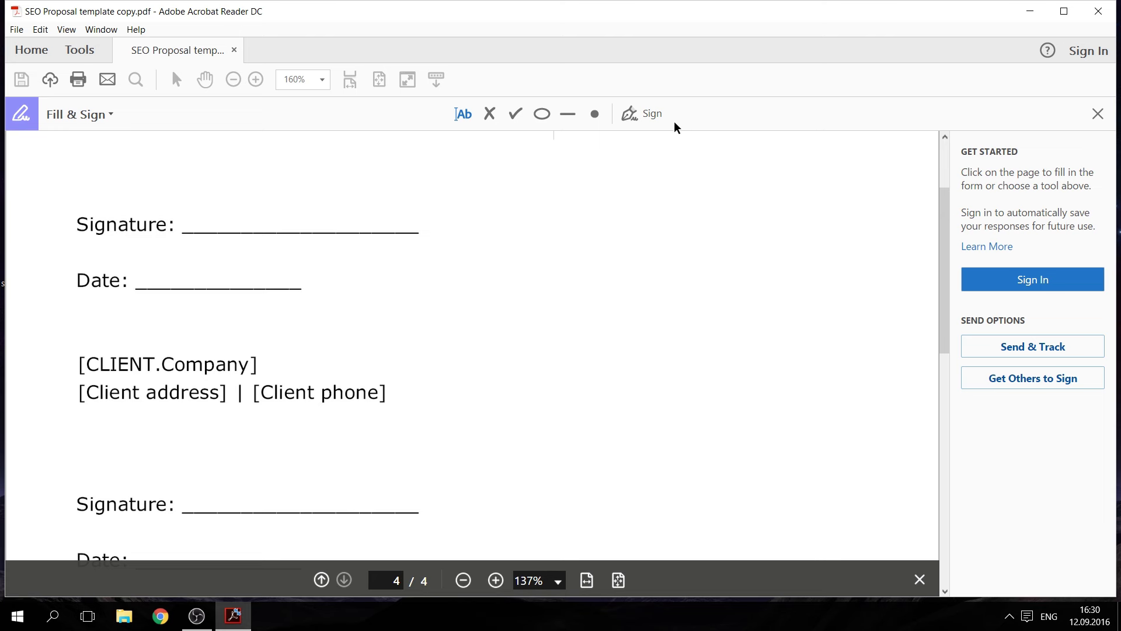
Step: Create a saved typed script signature of the signer's name and place it on the first Signature line
left_click(652, 114)
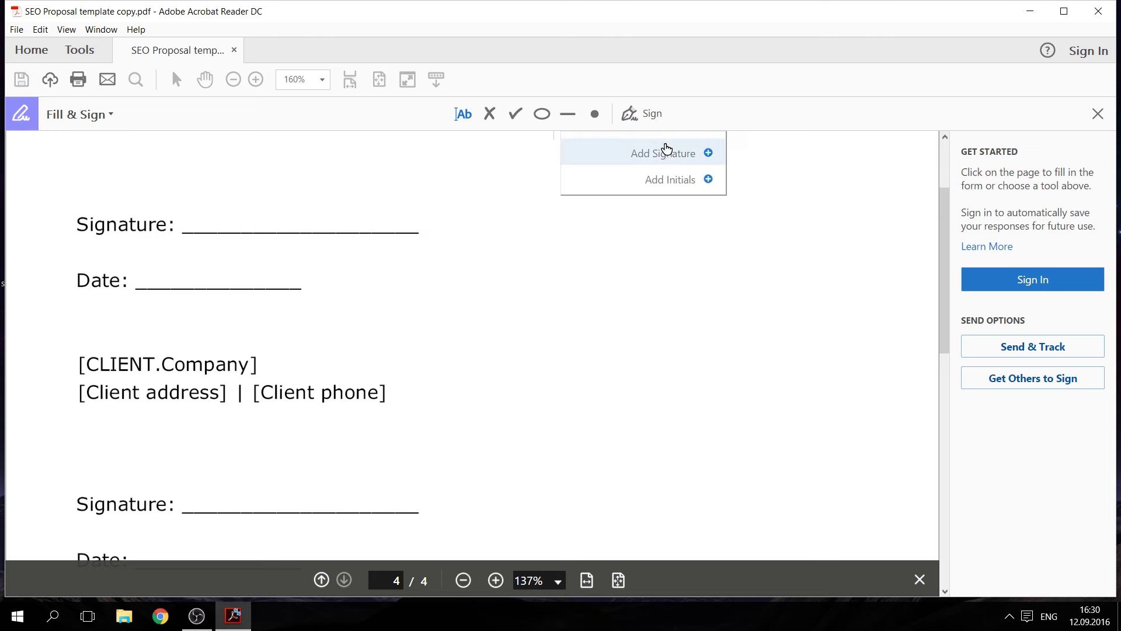
left_click(666, 153)
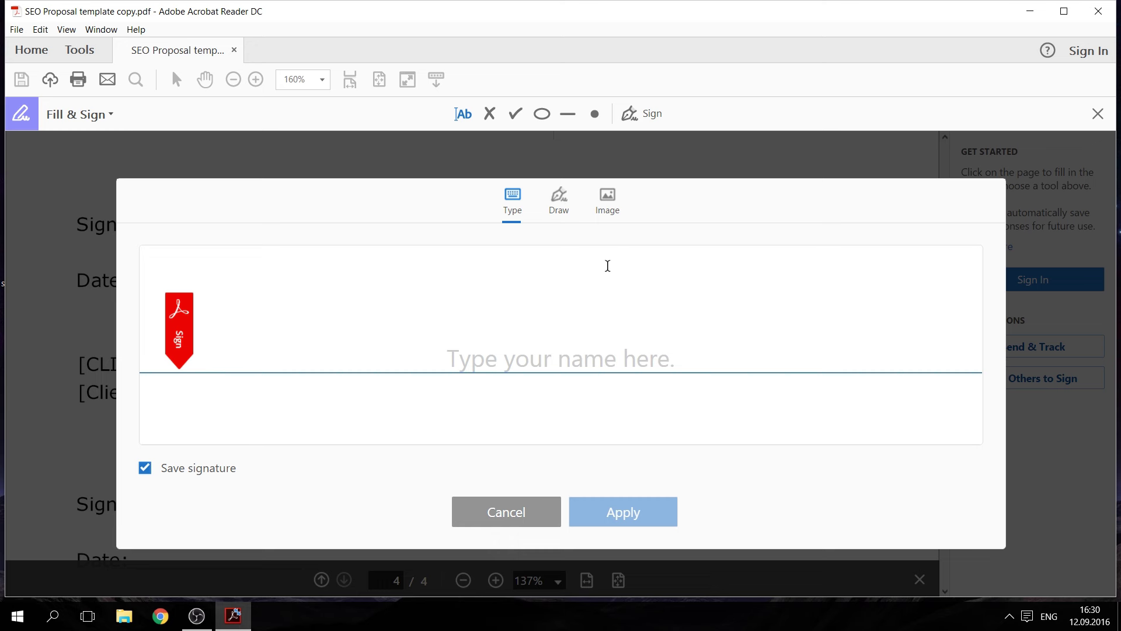
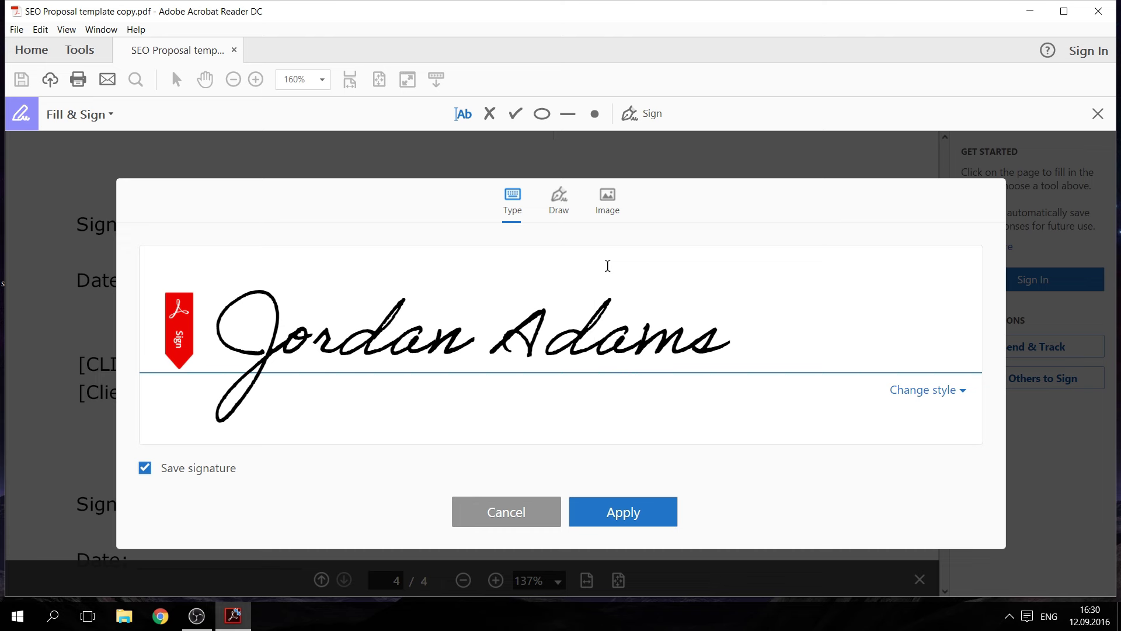
left_click(615, 512)
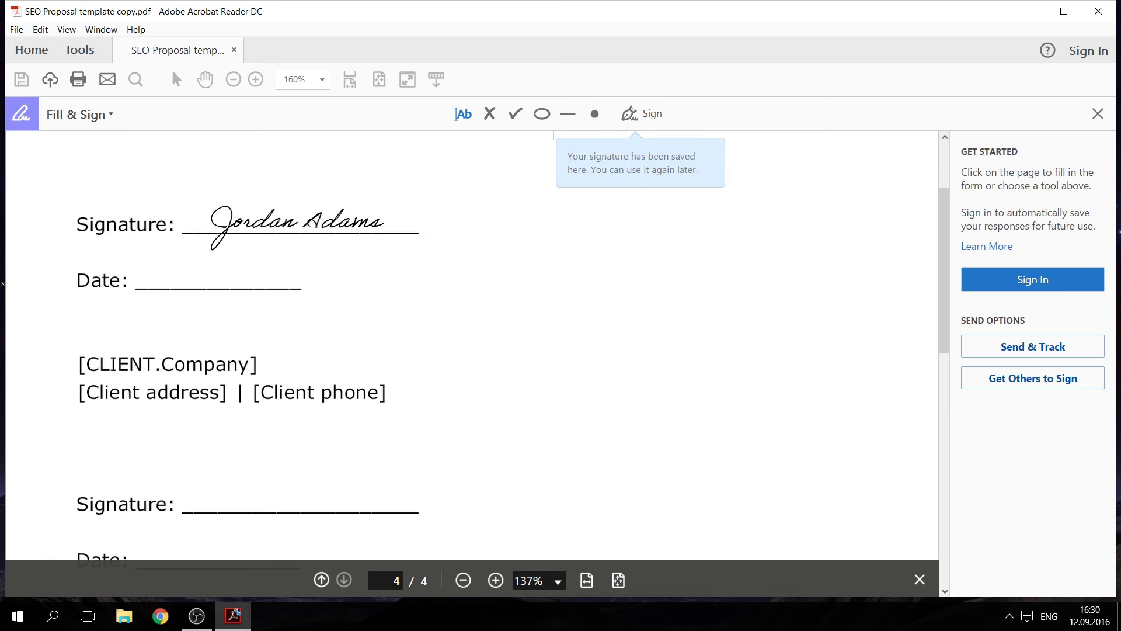
left_click(247, 199)
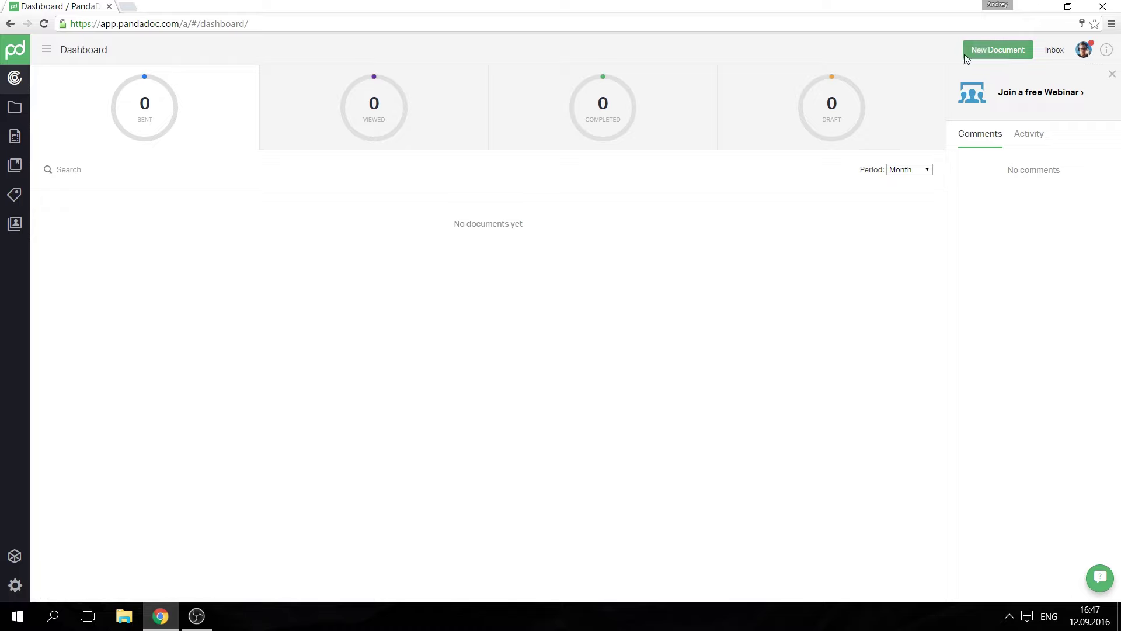
Step: Upload the SEO Proposal template copy PDF as a new PandaDoc document
left_click(998, 50)
left_click(529, 110)
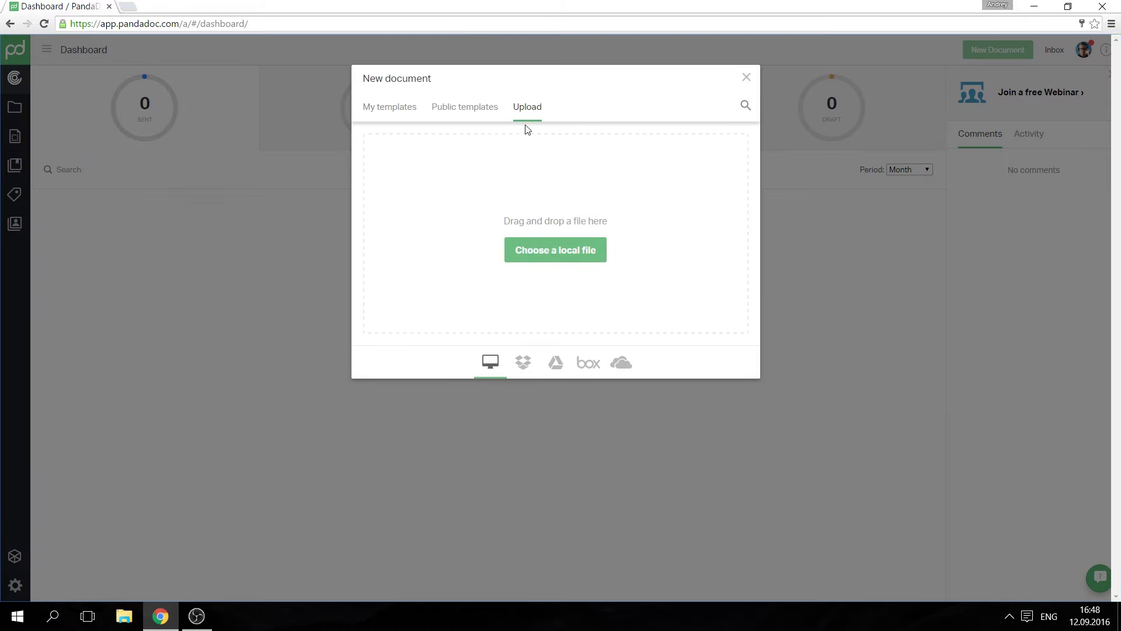
left_click(543, 251)
left_click(310, 175)
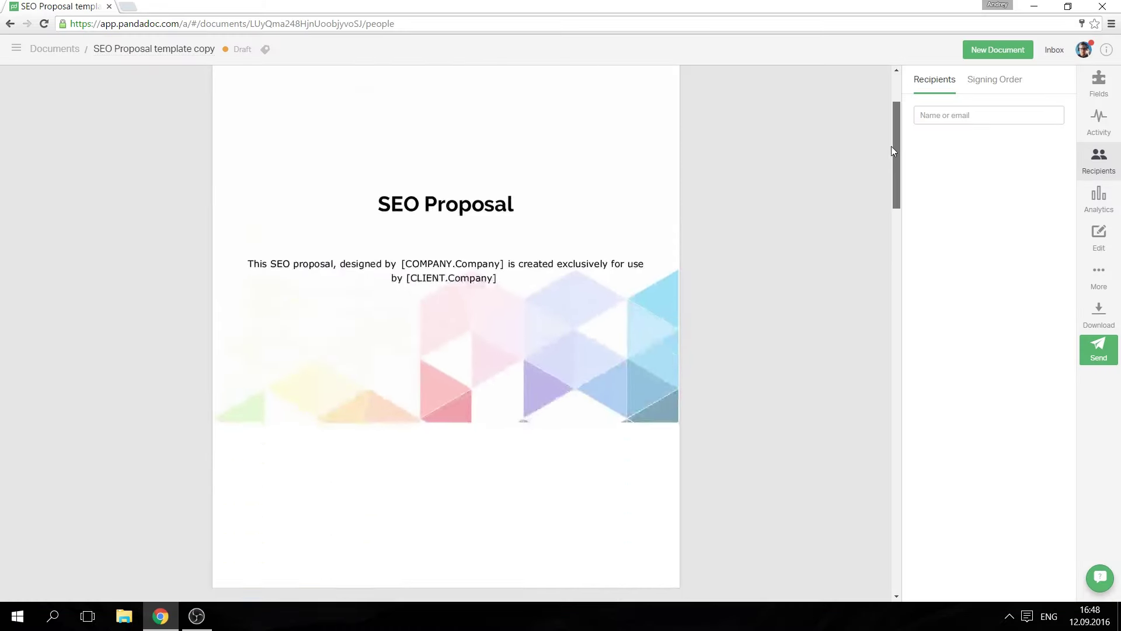
mouse_move(891, 151)
left_mouse_down()
mouse_move(892, 393)
mouse_move(899, 456)
mouse_move(918, 476)
left_mouse_up()
Step: Add a signature field to the first Signature line and sign it with a typed style
left_click(1098, 84)
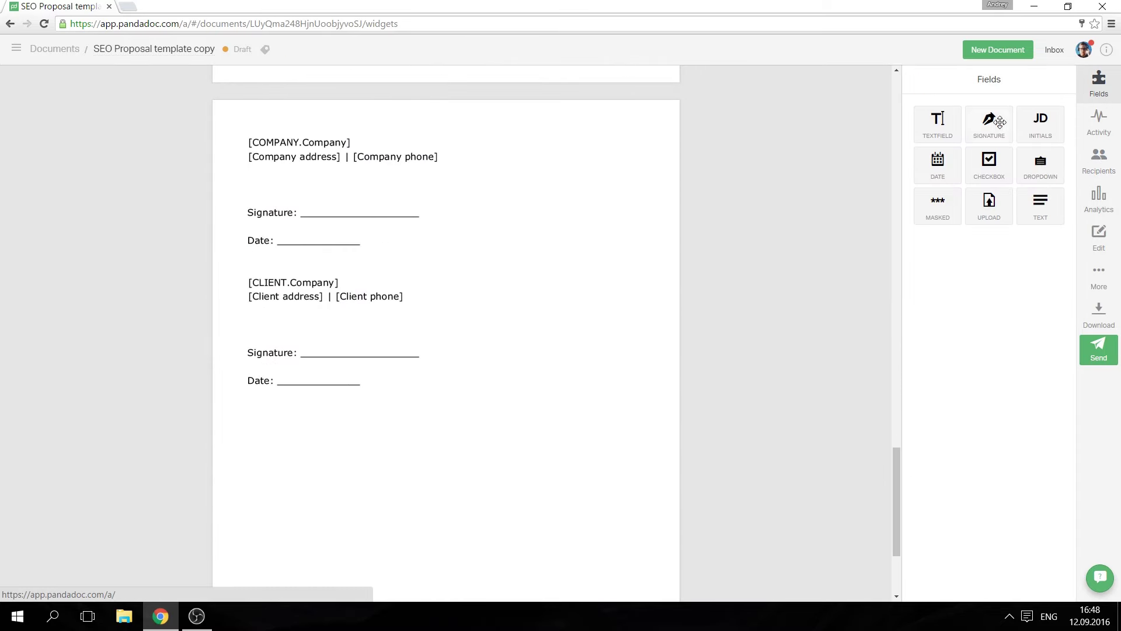
mouse_move(996, 125)
left_mouse_down()
mouse_move(633, 226)
mouse_move(313, 230)
mouse_move(288, 193)
mouse_move(313, 195)
left_mouse_up()
left_click(311, 204)
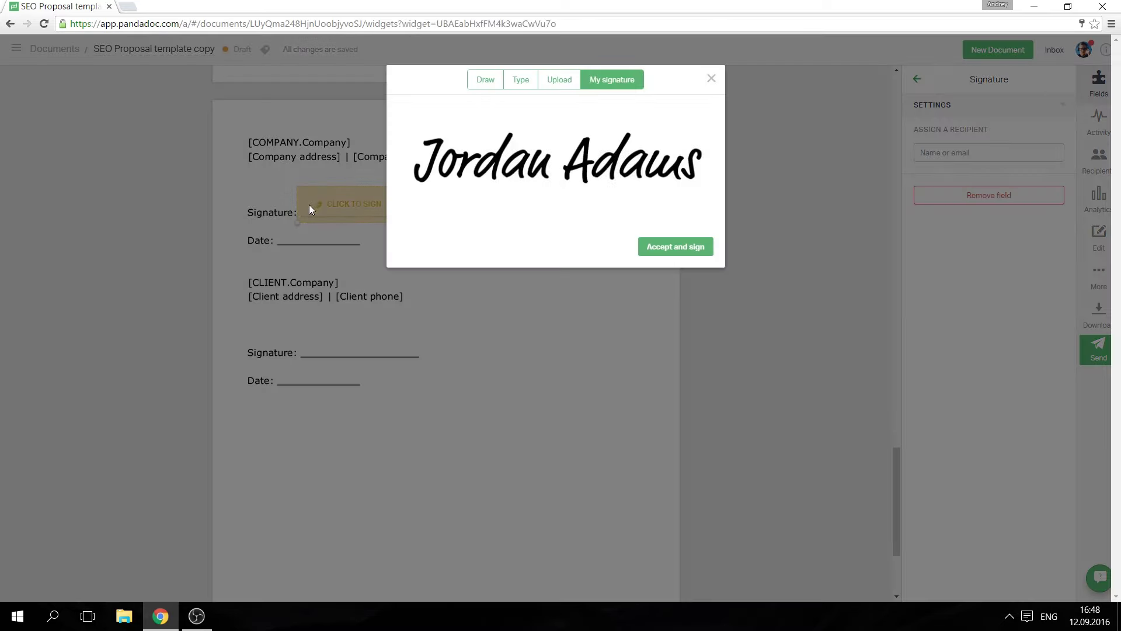
left_click(500, 82)
left_click(518, 88)
left_click(544, 88)
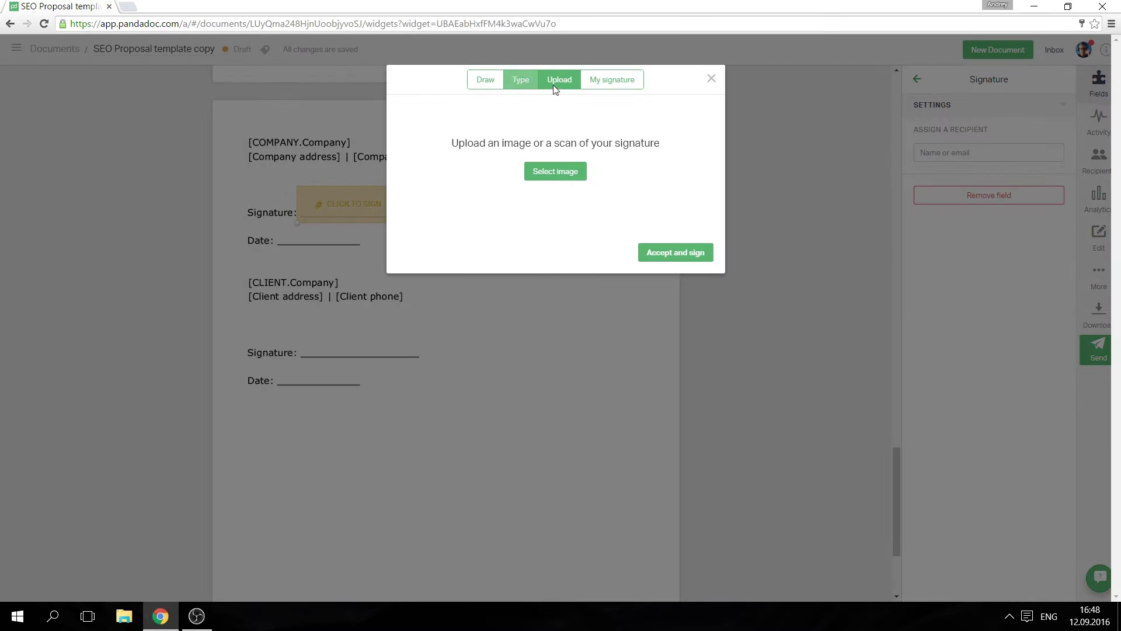
left_click(514, 92)
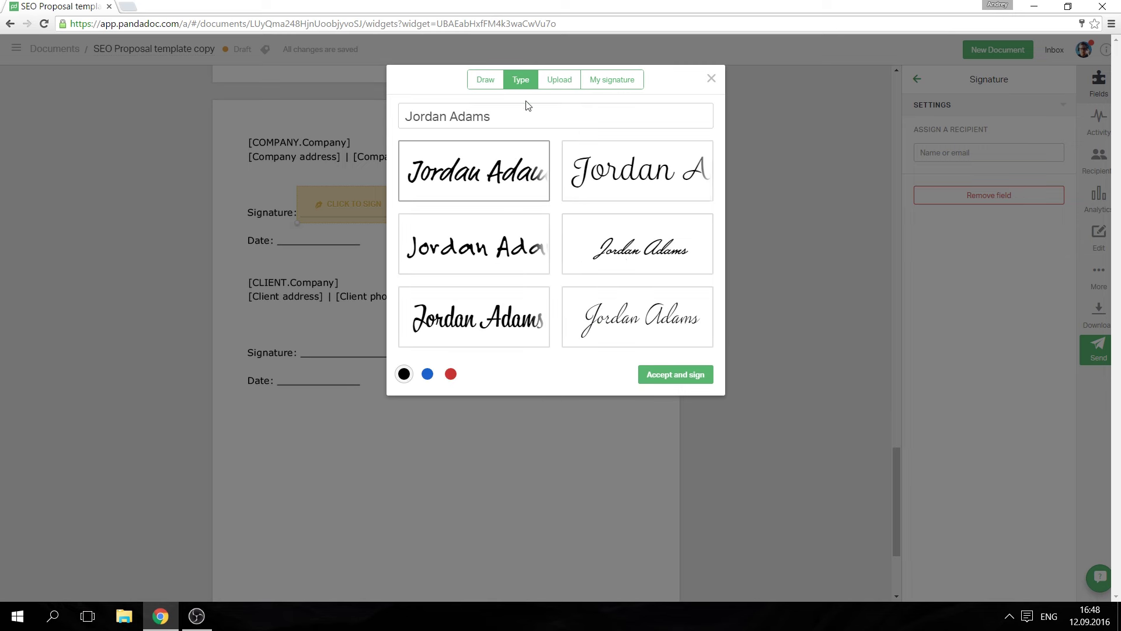
left_click(667, 376)
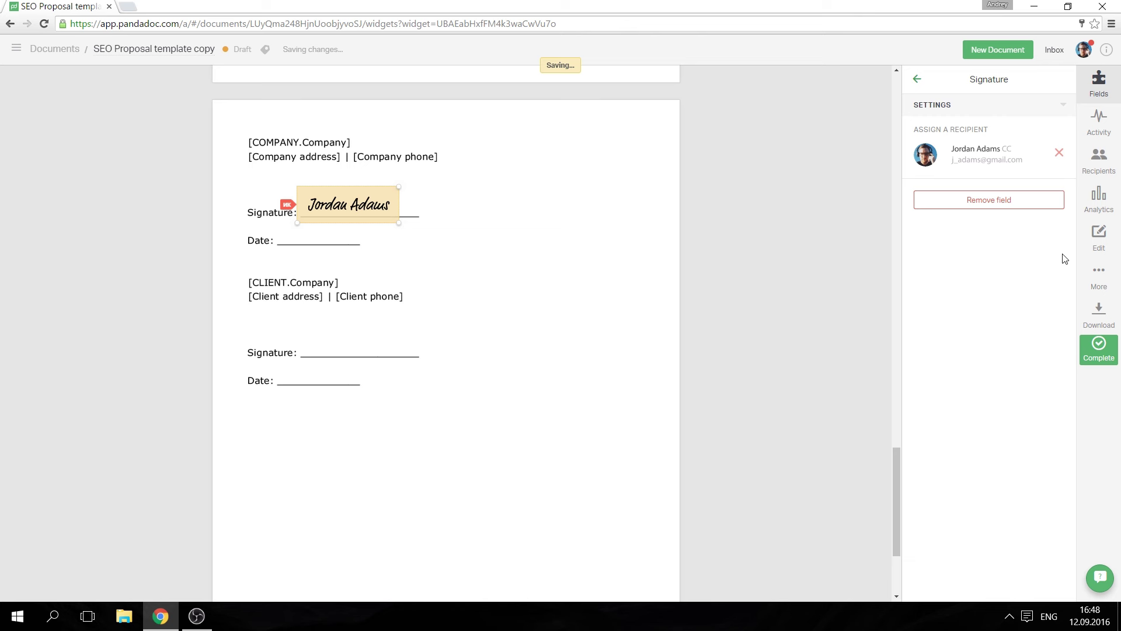
Step: Download the signed proposal as a PDF
left_click(1084, 315)
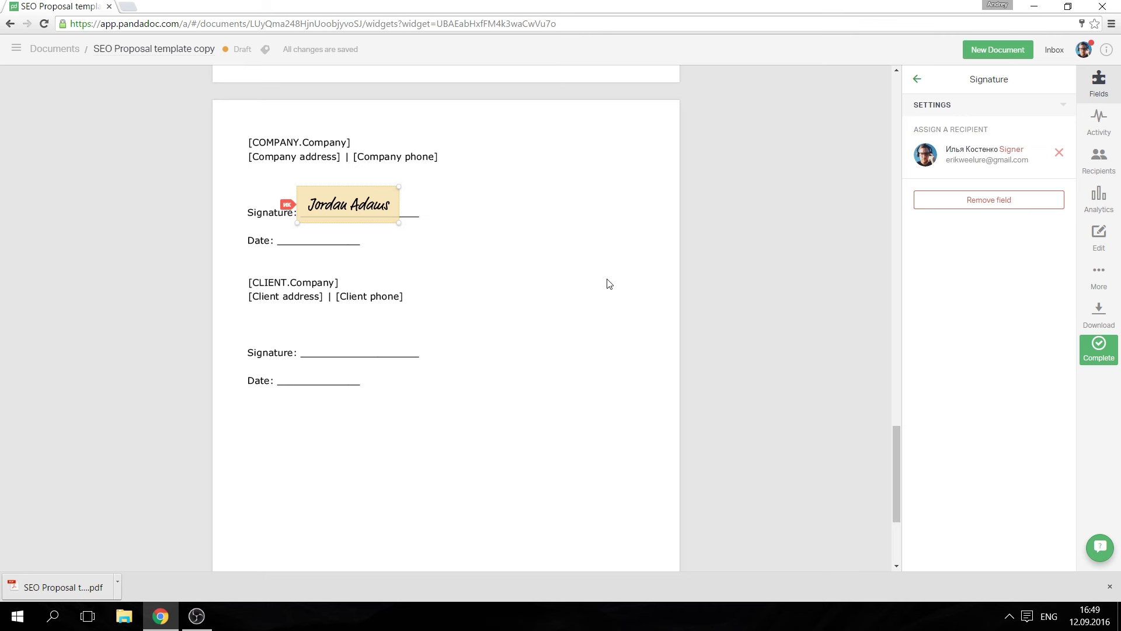
Step: In Profile settings, change the profile signature and save the existing signature to it
left_click(1084, 52)
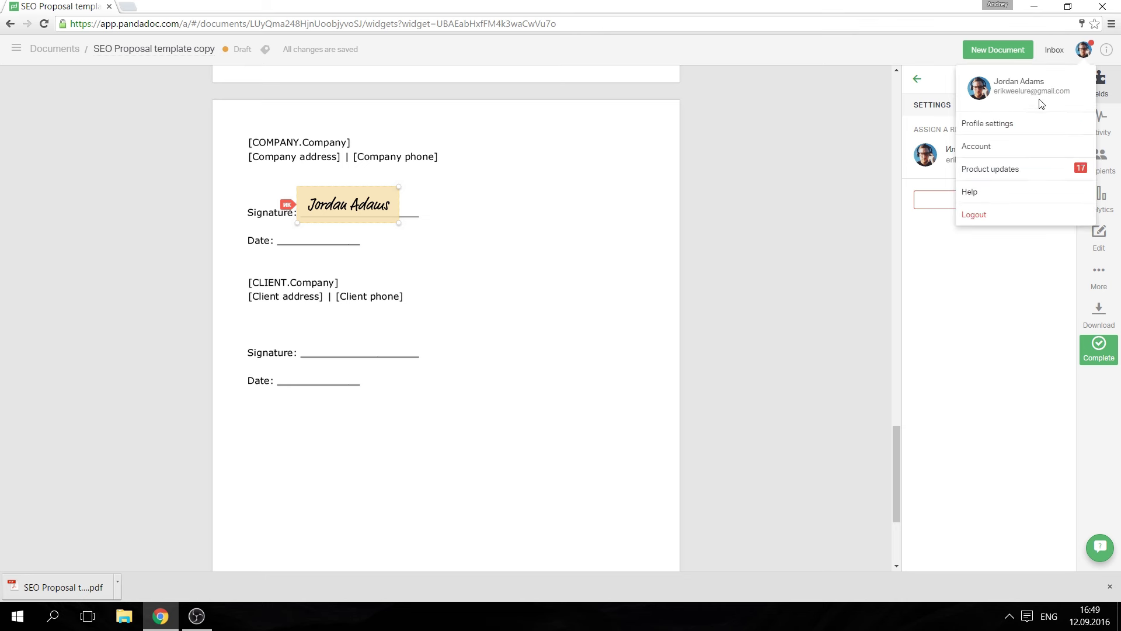
left_click(1015, 123)
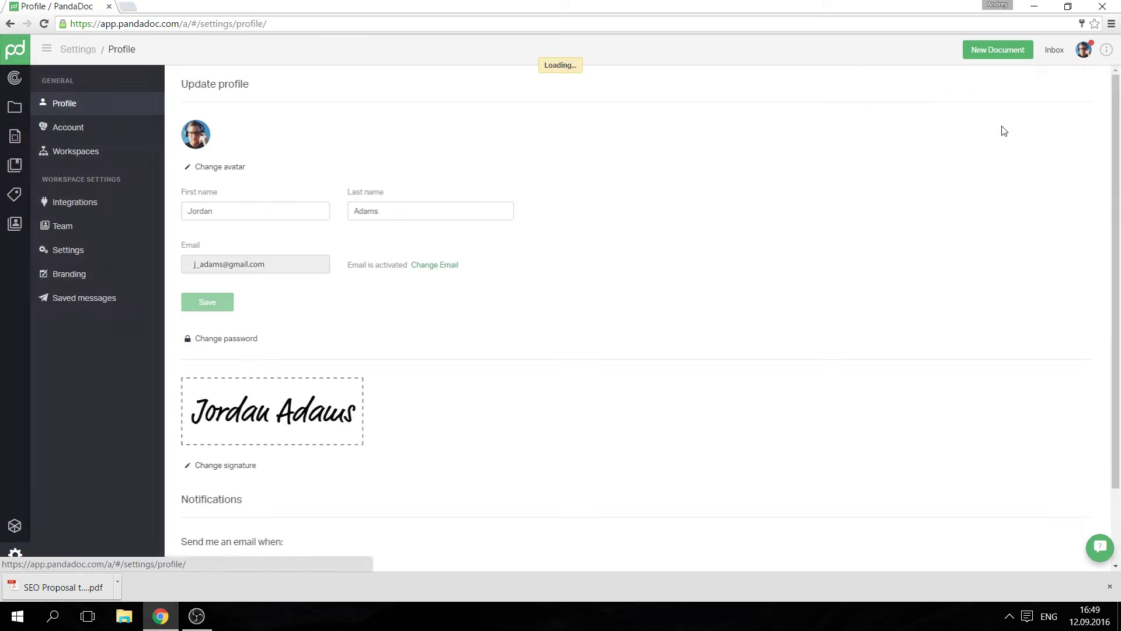
left_click(247, 467)
left_click(484, 82)
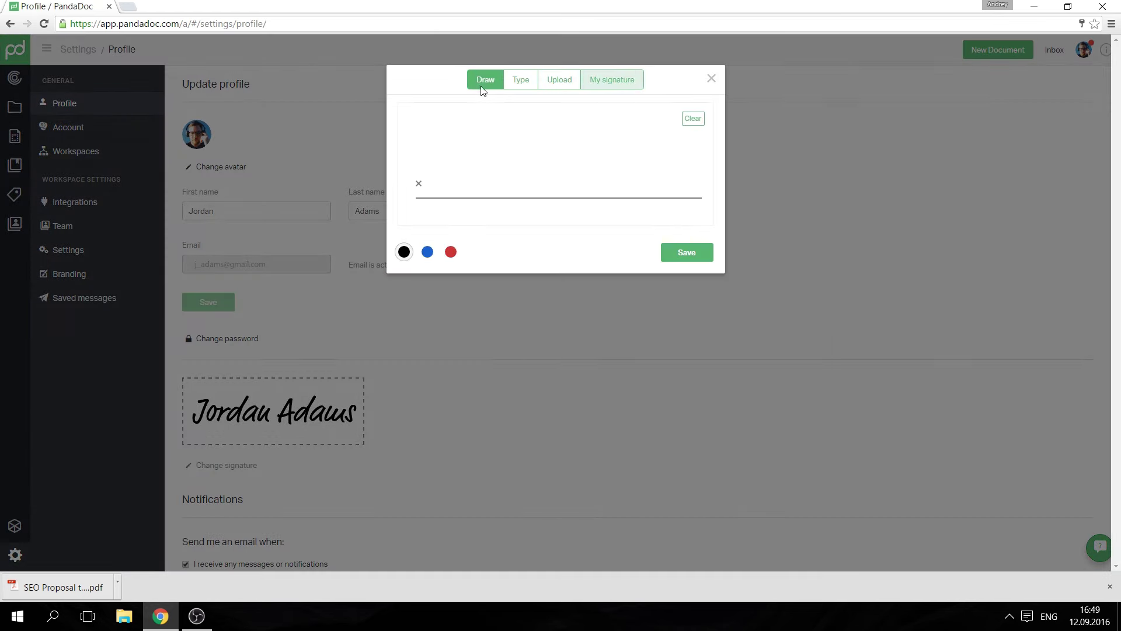
left_click(521, 83)
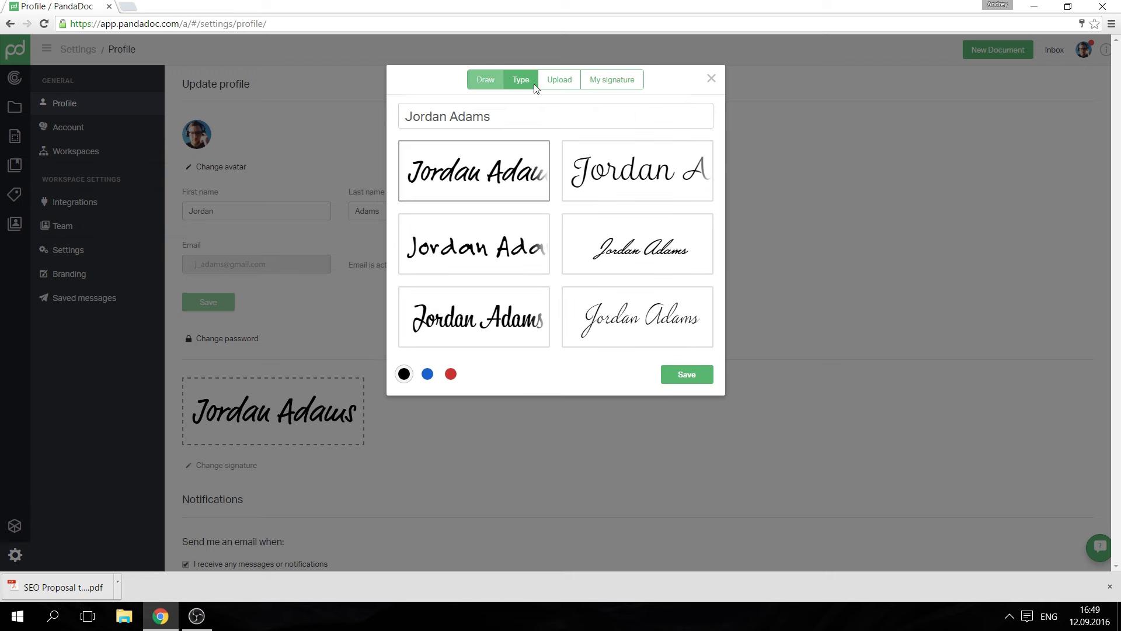
left_click(571, 81)
left_click(613, 79)
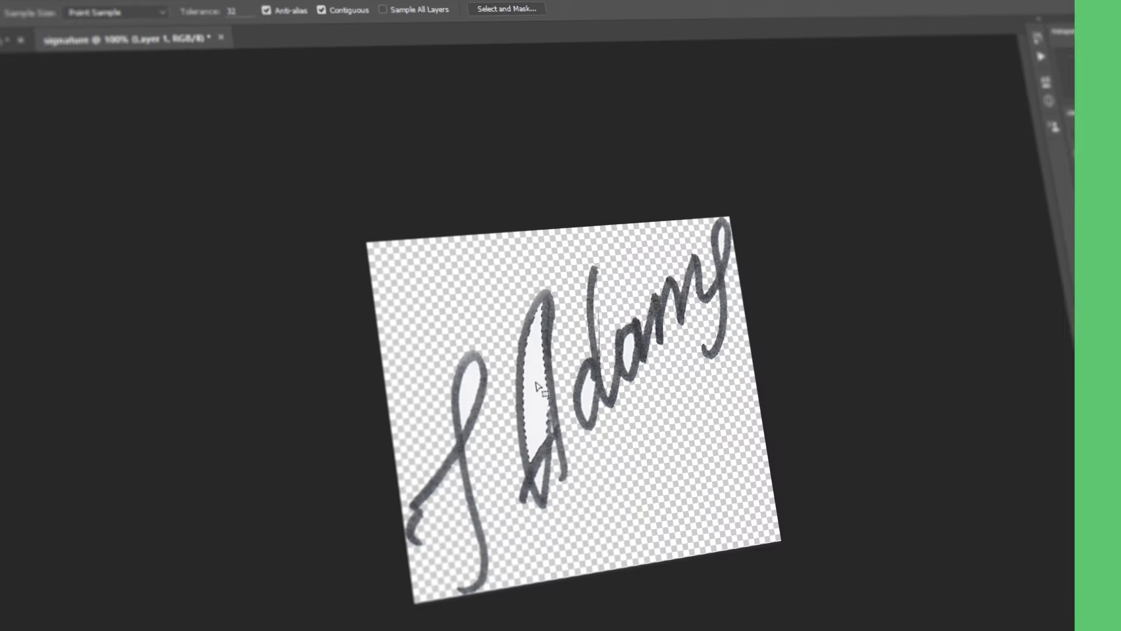
Step: Delete the selected white fill inside the A loop so it becomes transparent
key("Delete")
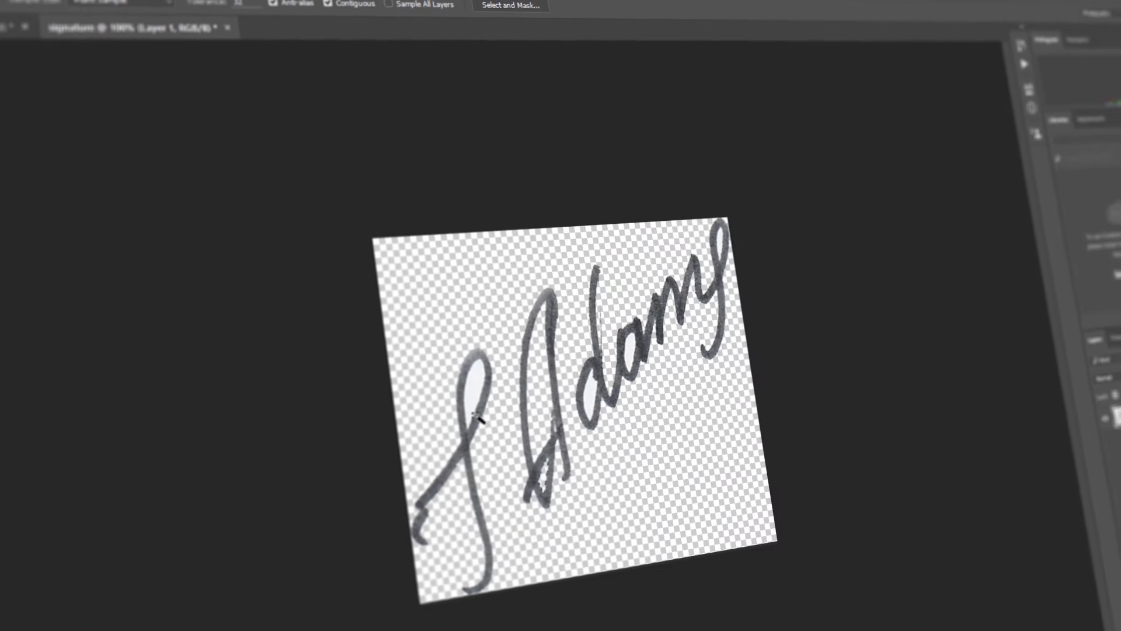